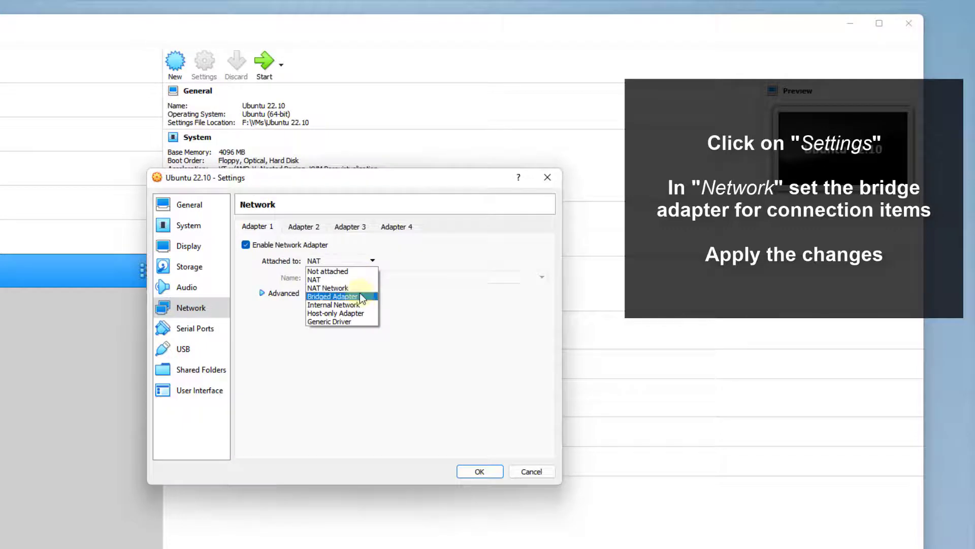
Attach the virtual machine's network Adapter 1 to Bridged Adapter and save the settings.
{"action": "left_click", "coordinate": [360, 295]}
{"action": "left_click", "coordinate": [487, 465]}
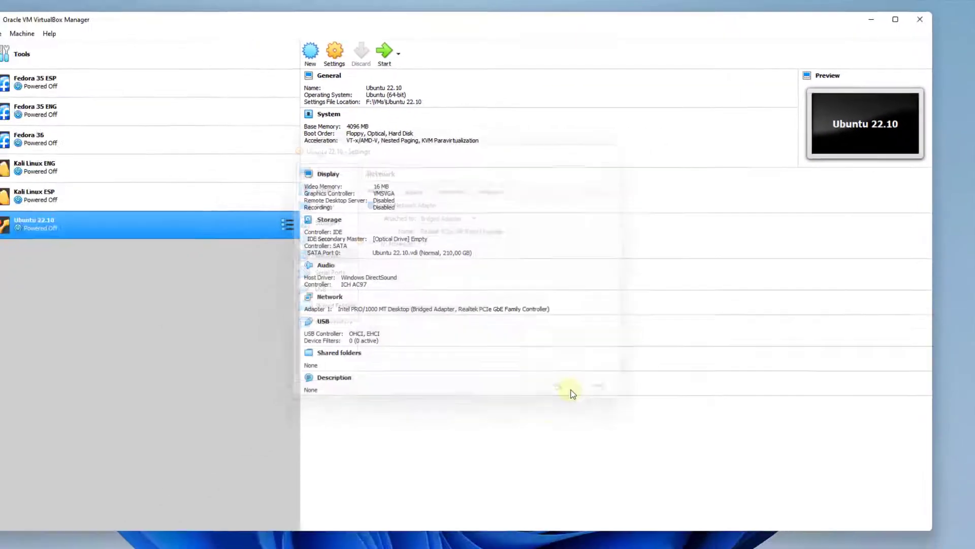
Start the Ubuntu 22.10 virtual machine using kinetic-desktop-amd64 as the start-up disk image.
{"action": "left_click", "coordinate": [274, 60]}
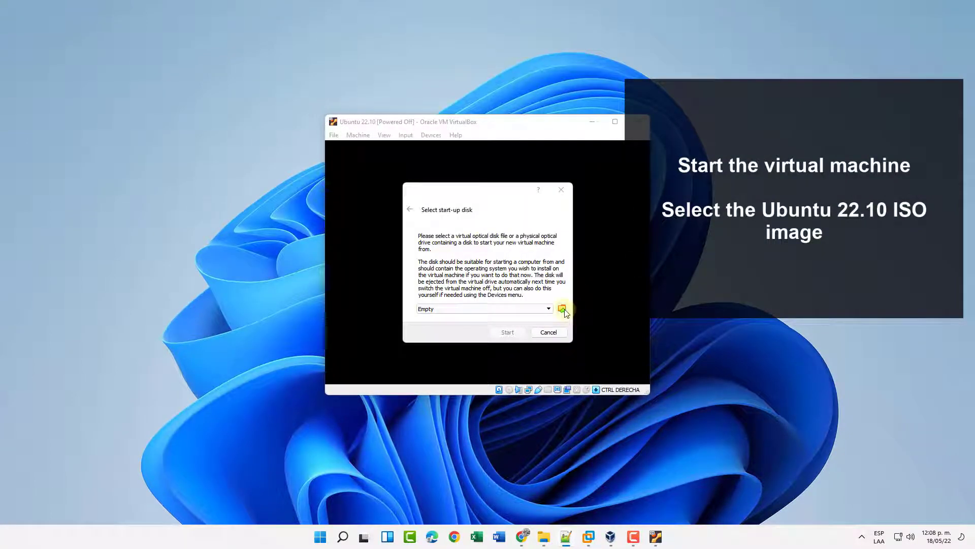
{"action": "left_click", "coordinate": [562, 309]}
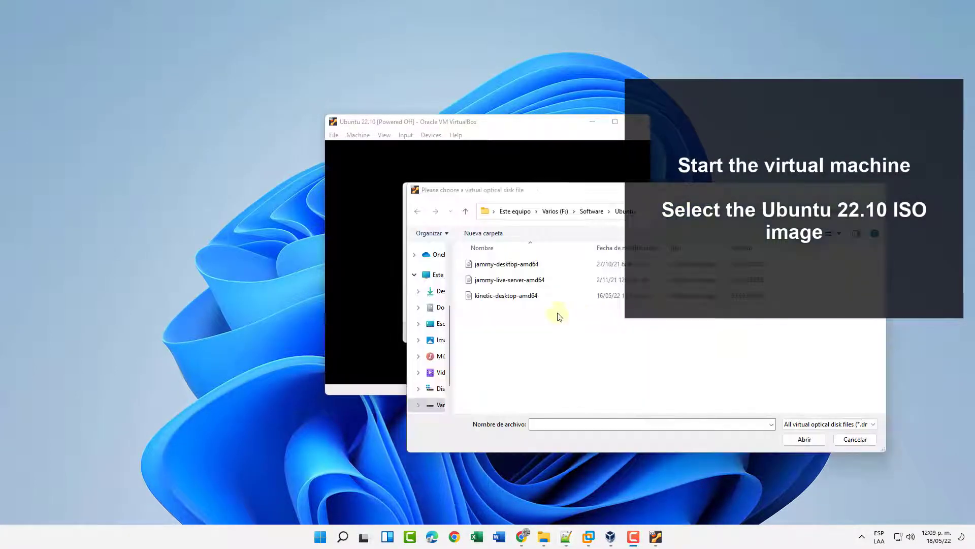
{"action": "left_click", "coordinate": [523, 302]}
{"action": "left_click", "coordinate": [805, 439]}
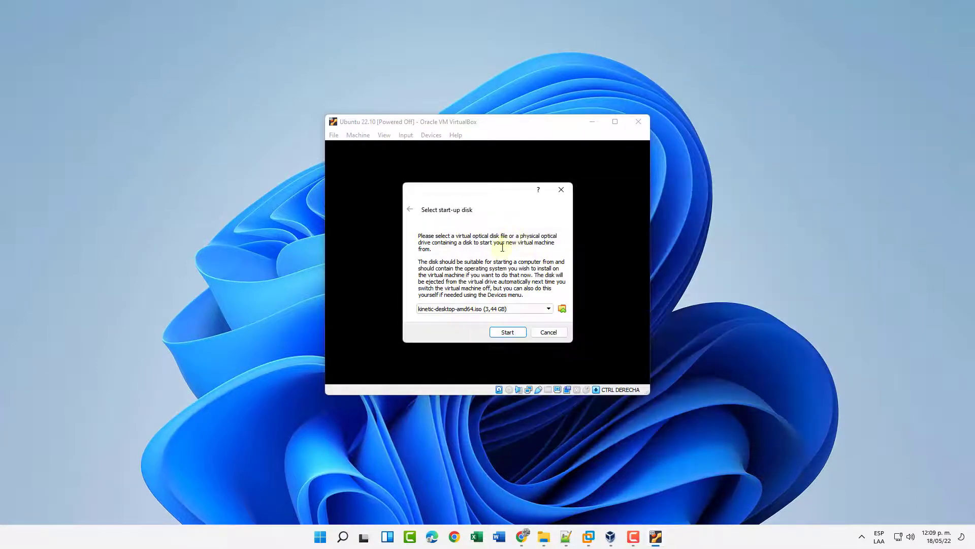
{"action": "left_click", "coordinate": [507, 333]}
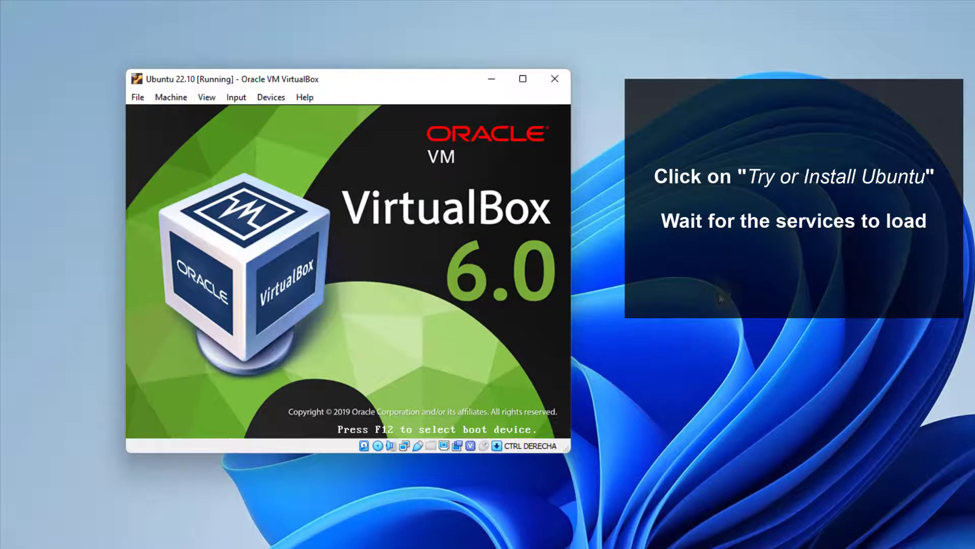
Boot into the Ubuntu installer and accept the English (US) keyboard layout and the normal installation without extra options.
{"action": "key", "text": "Return"}
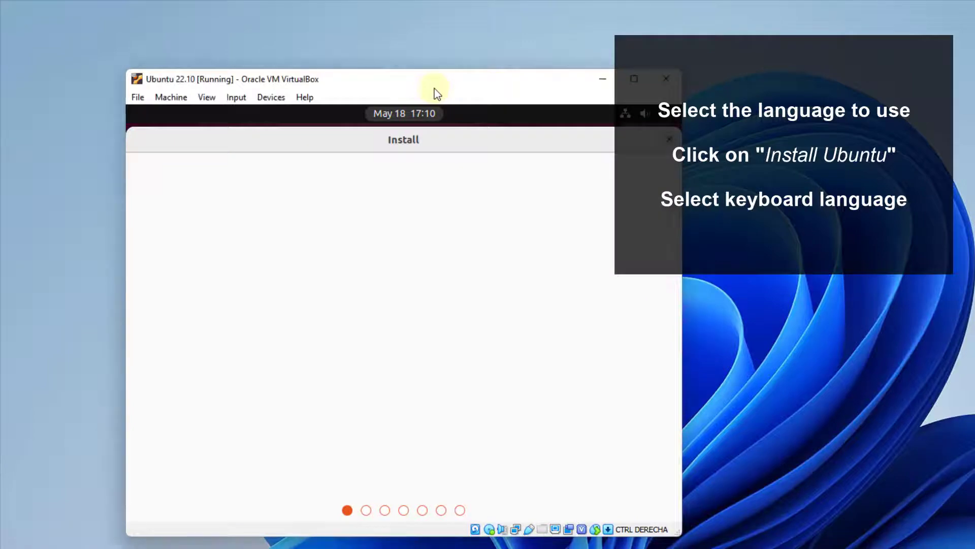
{"action": "left_click", "coordinate": [543, 368]}
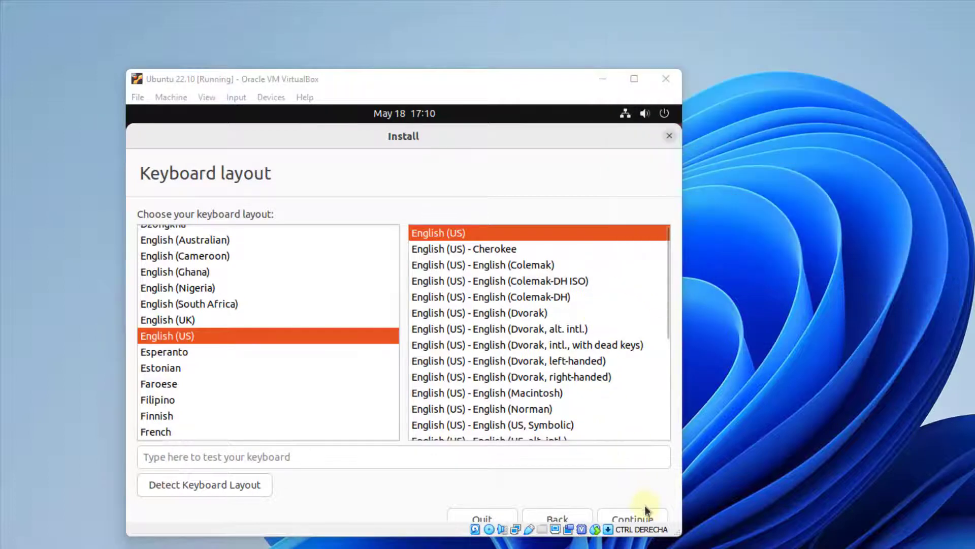
{"action": "left_click", "coordinate": [643, 518]}
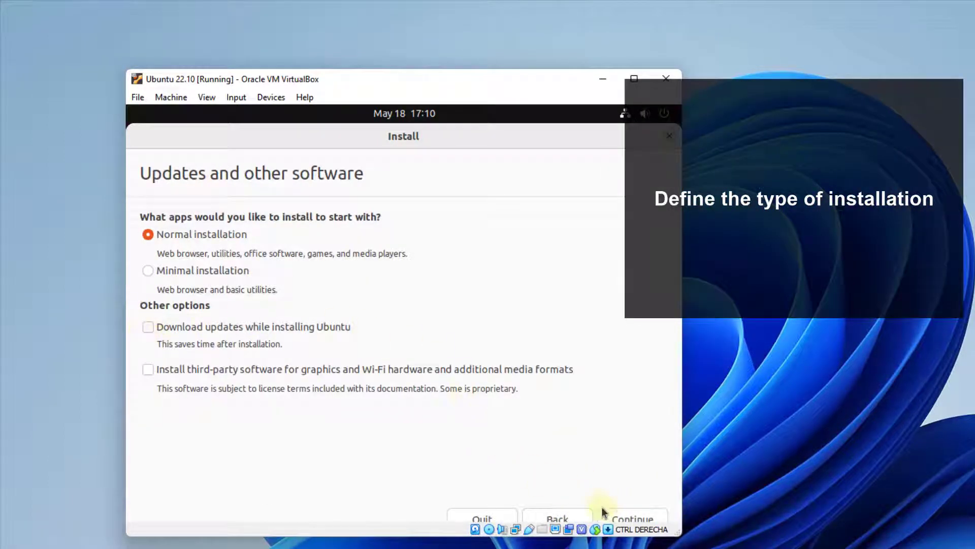
{"action": "left_click", "coordinate": [630, 519]}
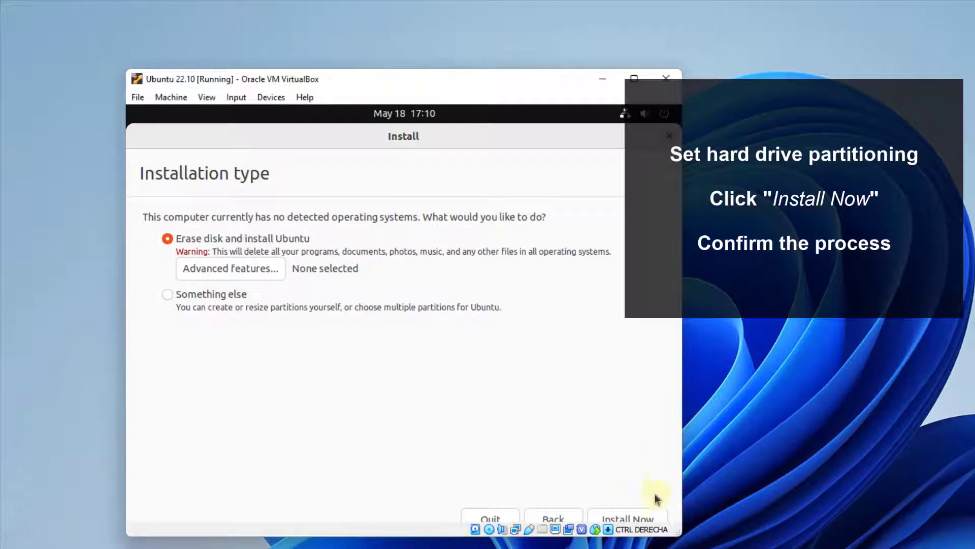
Confirm erasing the disk to install Ubuntu, and accept Bogota as the location.
{"action": "left_click", "coordinate": [630, 518]}
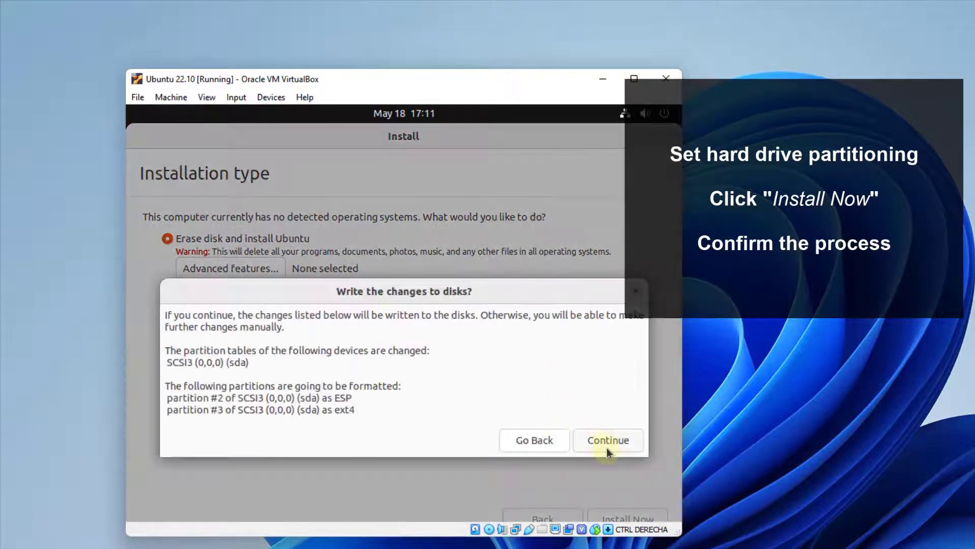
{"action": "left_click", "coordinate": [607, 445]}
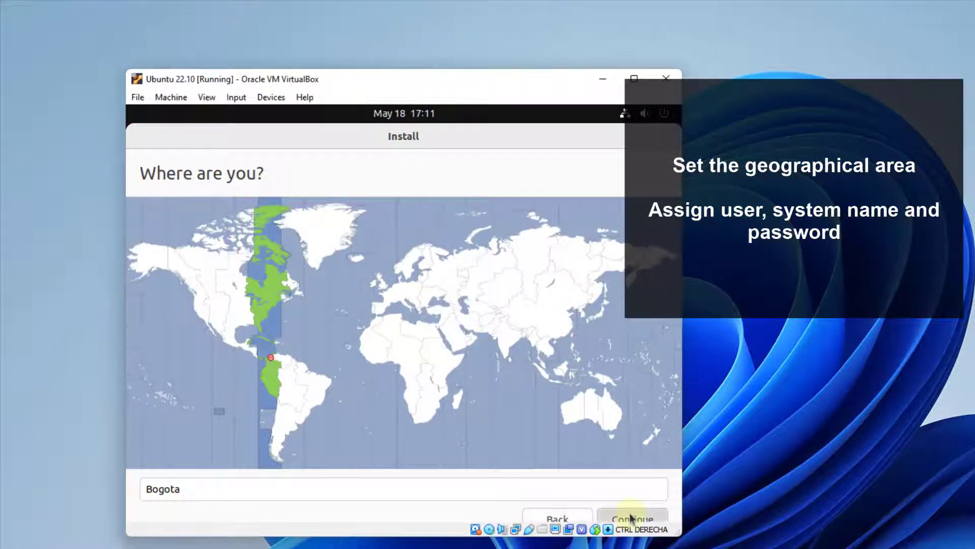
{"action": "left_click", "coordinate": [630, 518]}
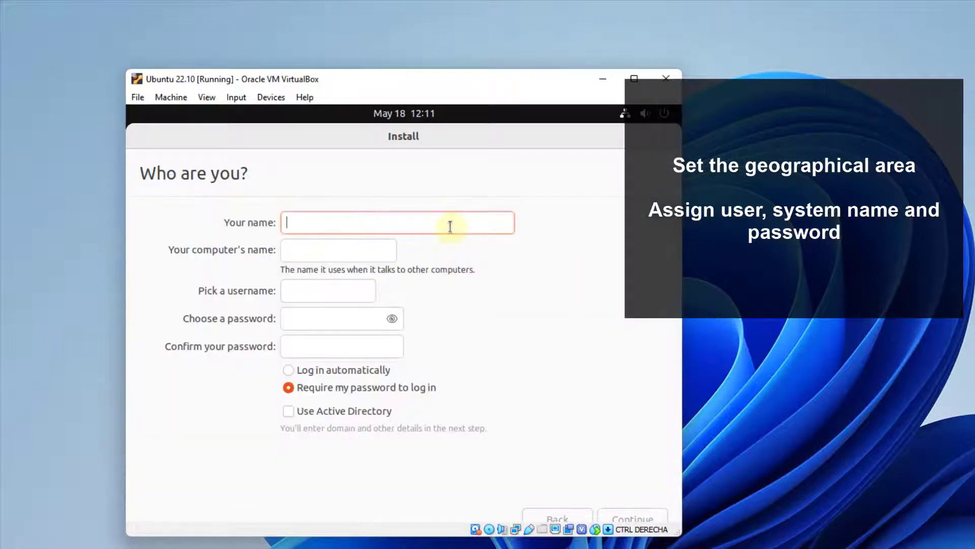
Create the account solvetic on a computer named solvetic-ubuntu, enter and confirm the account password, and start the installation.
{"action": "type", "text": "solvetic"}
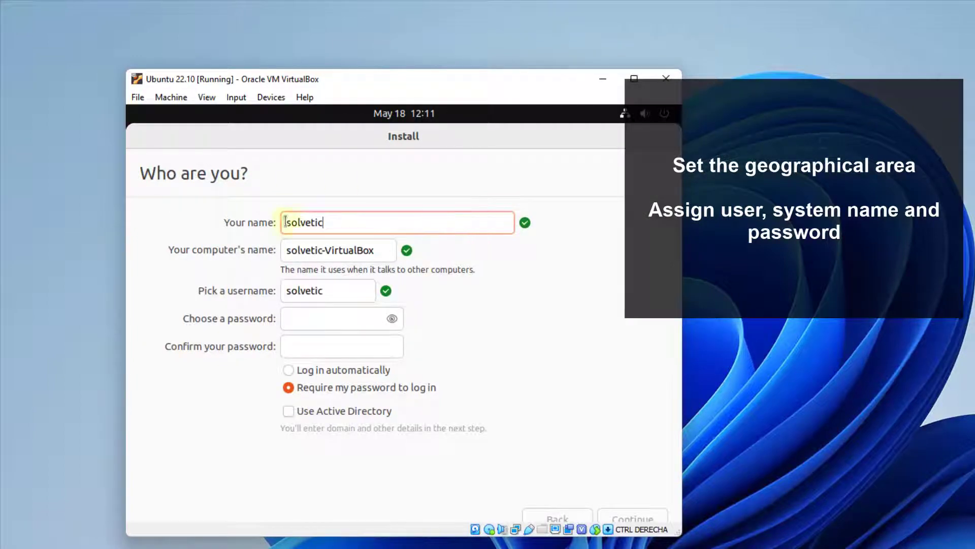
{"action": "double_click", "coordinate": [355, 250]}
{"action": "type", "text": "ubun"}
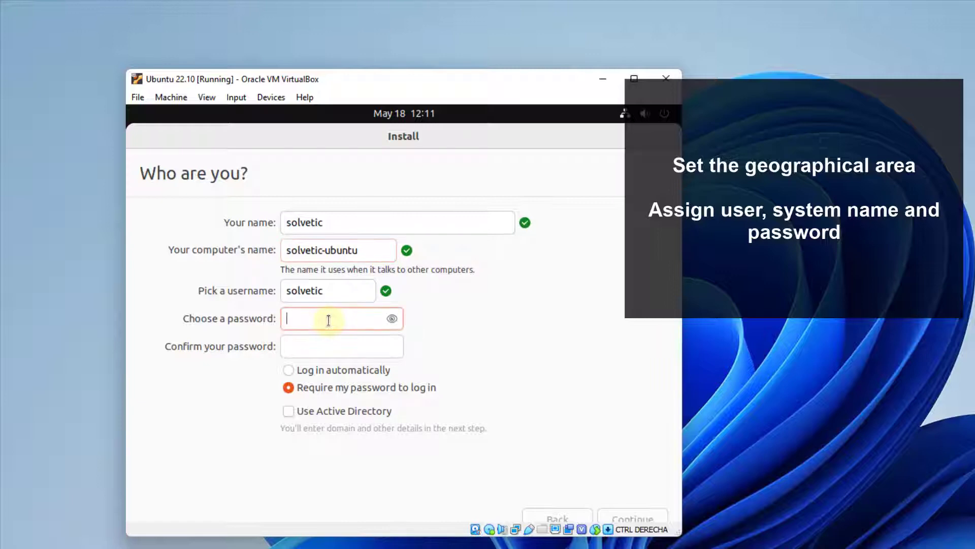
{"action": "type", "text": "s●●●●●●●●●●"}
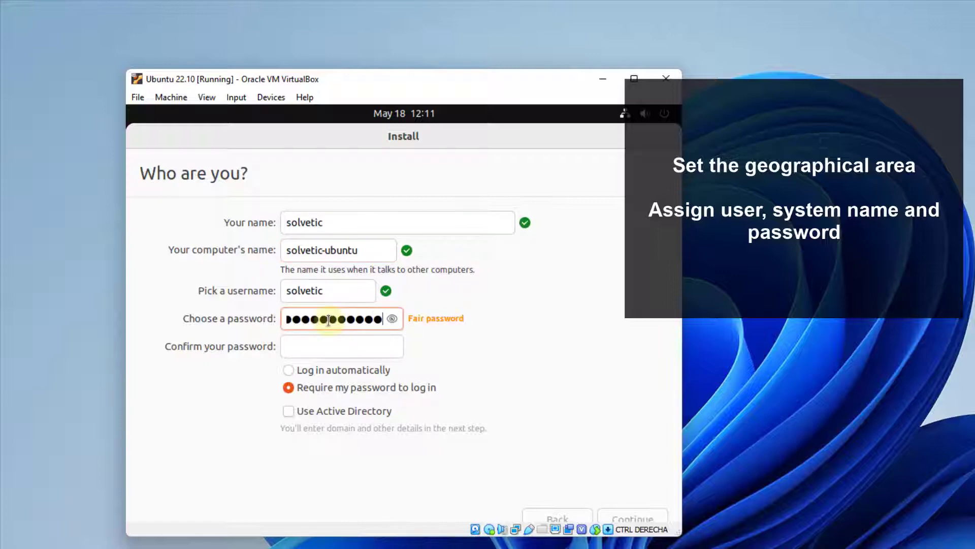
{"action": "left_click", "coordinate": [309, 347]}
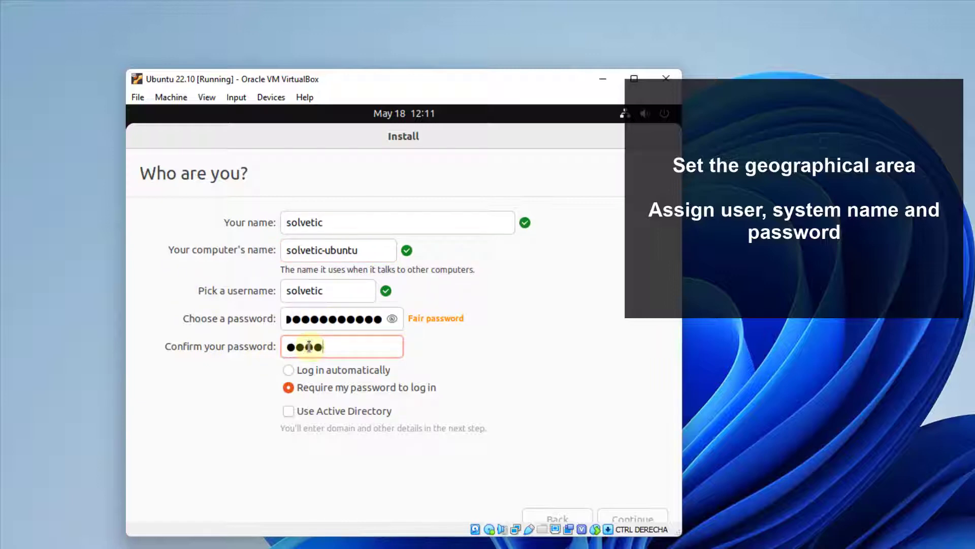
{"action": "type", "text": "●●●●●●●●●●●"}
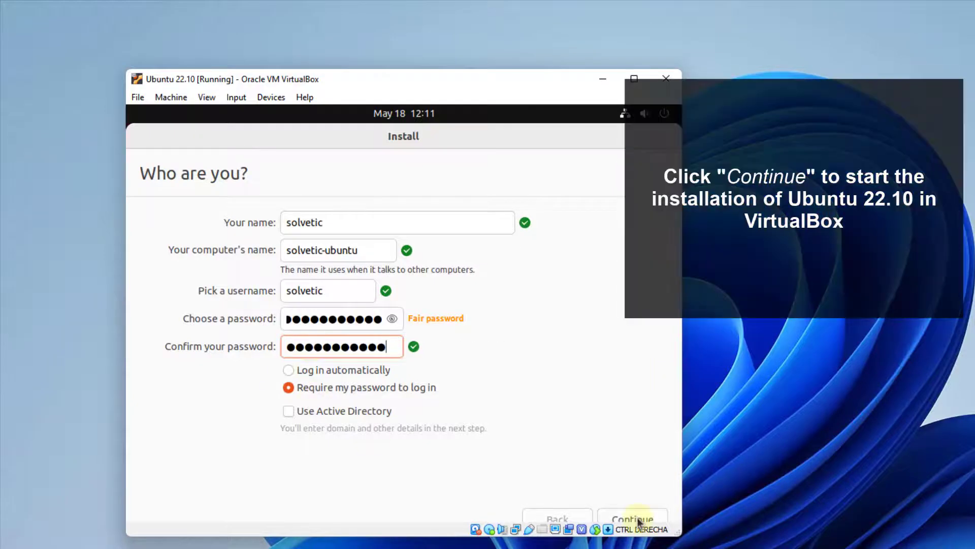
{"action": "left_click", "coordinate": [638, 519]}
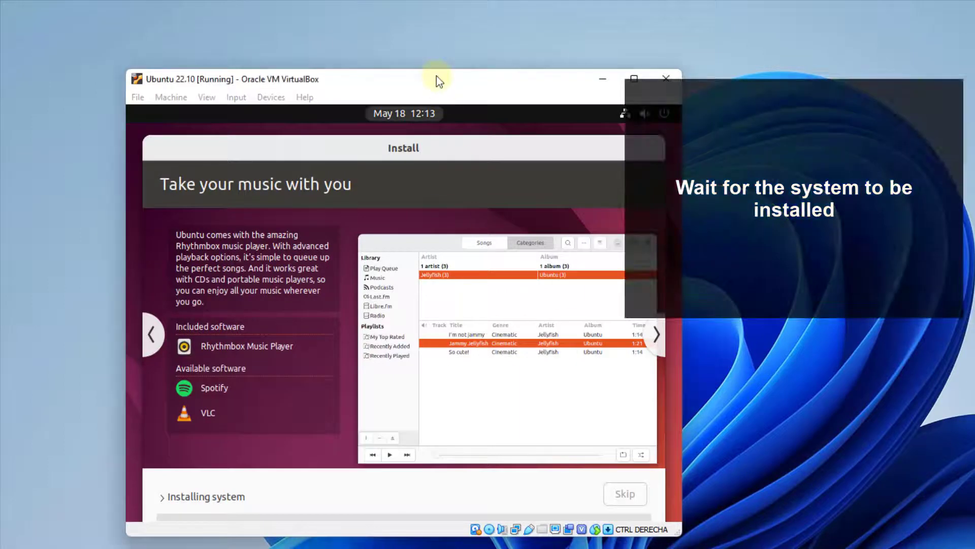
Restart the system once the installation is complete, and reset the virtual machine at the installation medium removal prompt.
{"action": "left_click", "coordinate": [437, 76]}
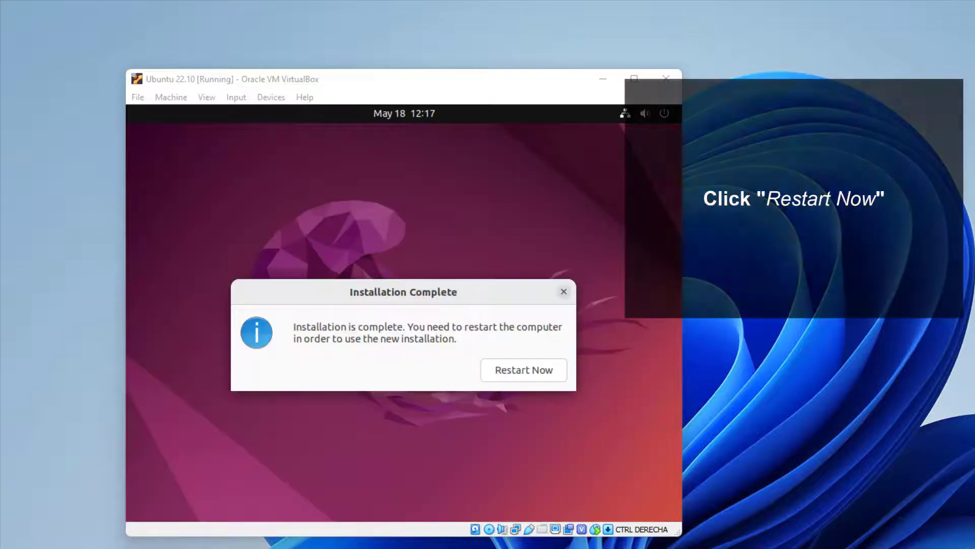
{"action": "left_click", "coordinate": [516, 372]}
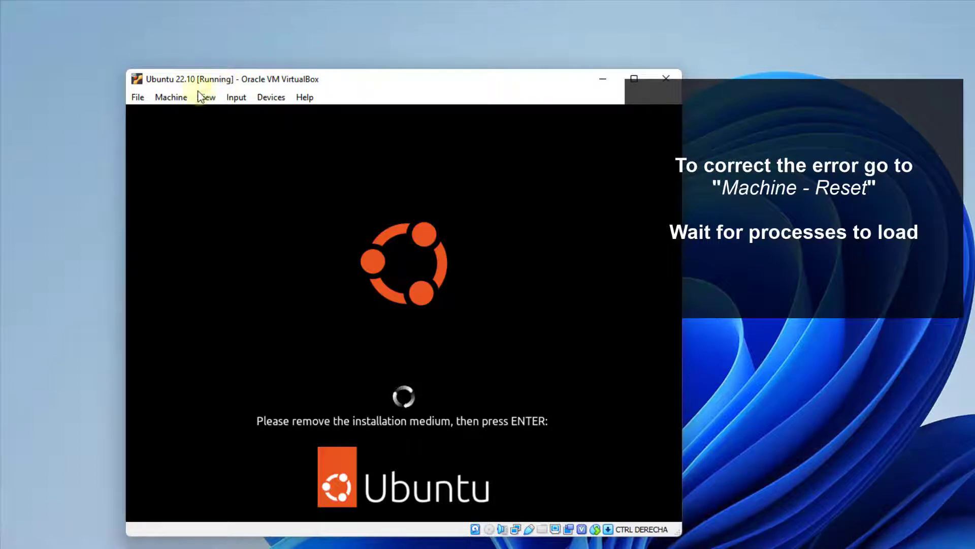
{"action": "left_click", "coordinate": [172, 97]}
{"action": "left_click", "coordinate": [201, 204]}
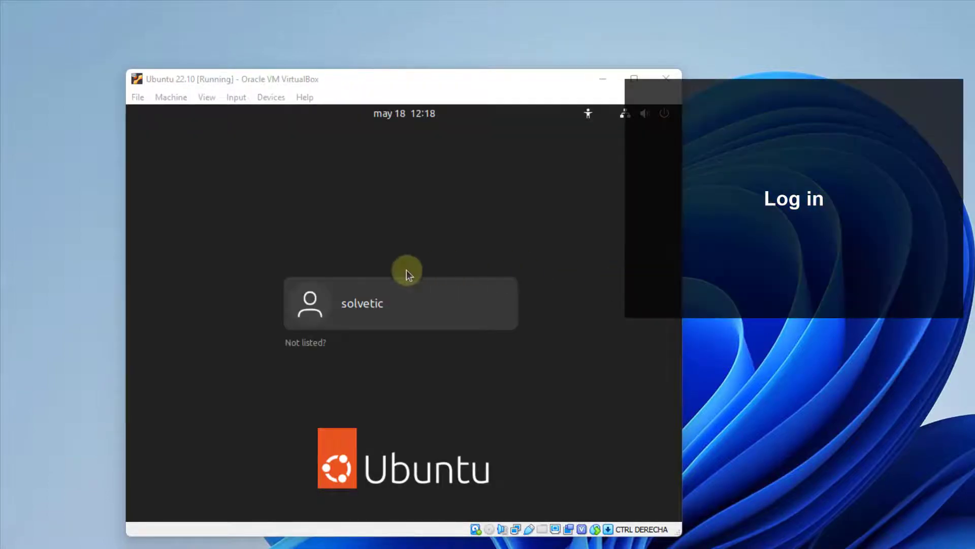
Log in to the solvetic account with the account password.
{"action": "left_click", "coordinate": [387, 303]}
{"action": "type", "text": "•••••••"}
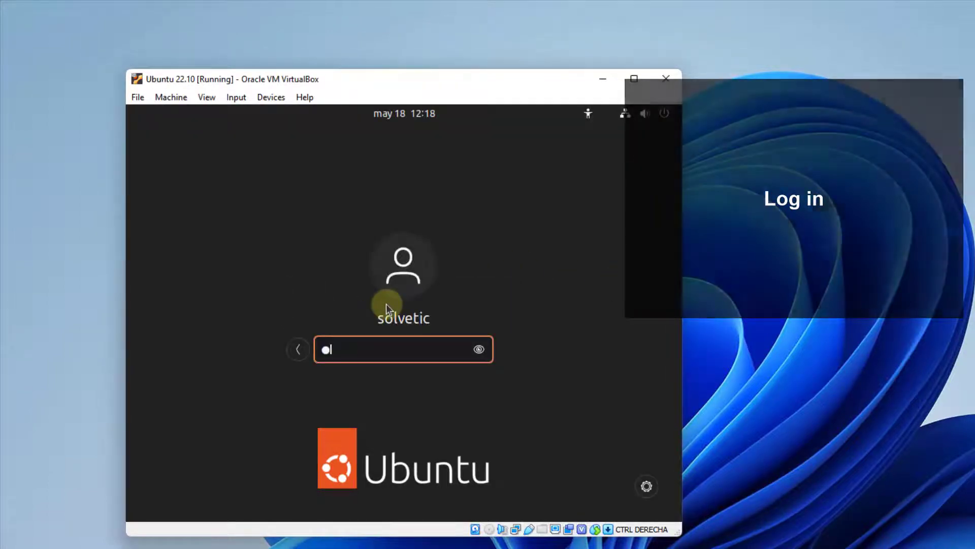
{"action": "type", "text": "••••"}
{"action": "key", "text": "Return"}
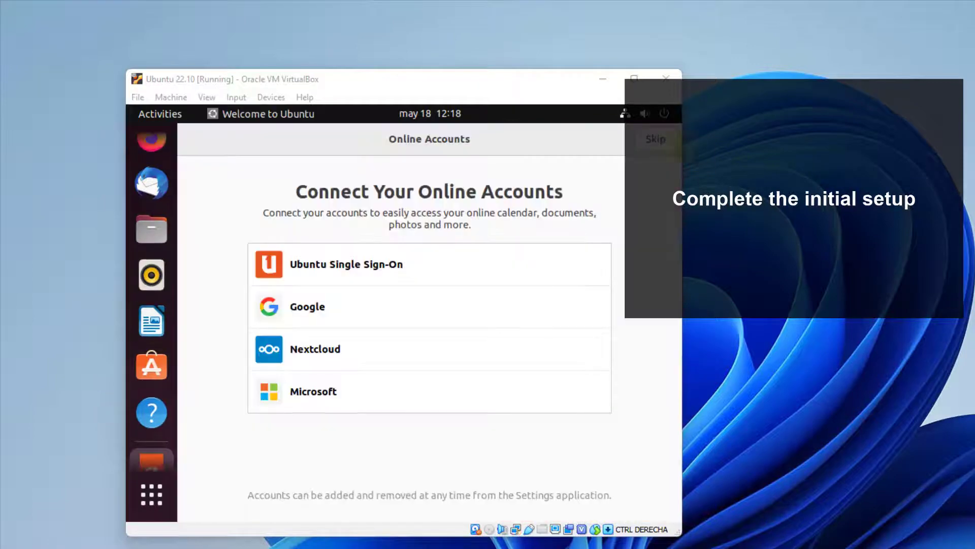
Complete the Ubuntu welcome setup, skipping online accounts, sending system info to Canonical and leaving location services off.
{"action": "left_click", "coordinate": [655, 139]}
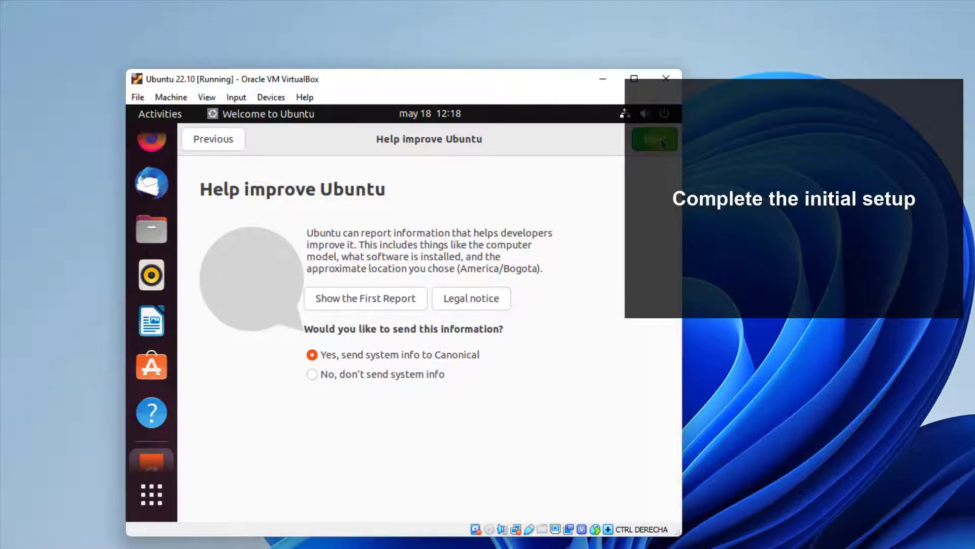
{"action": "left_click", "coordinate": [662, 143]}
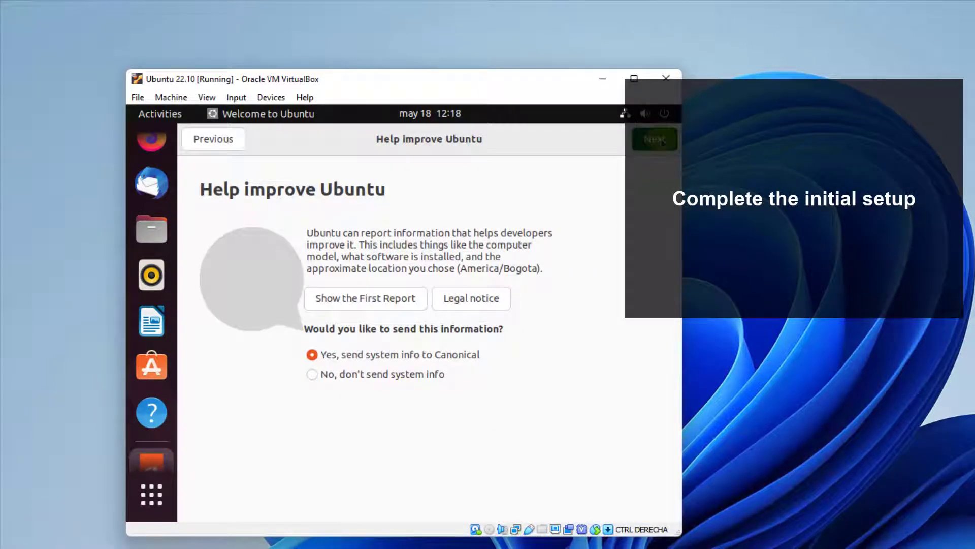
{"action": "left_click", "coordinate": [661, 138]}
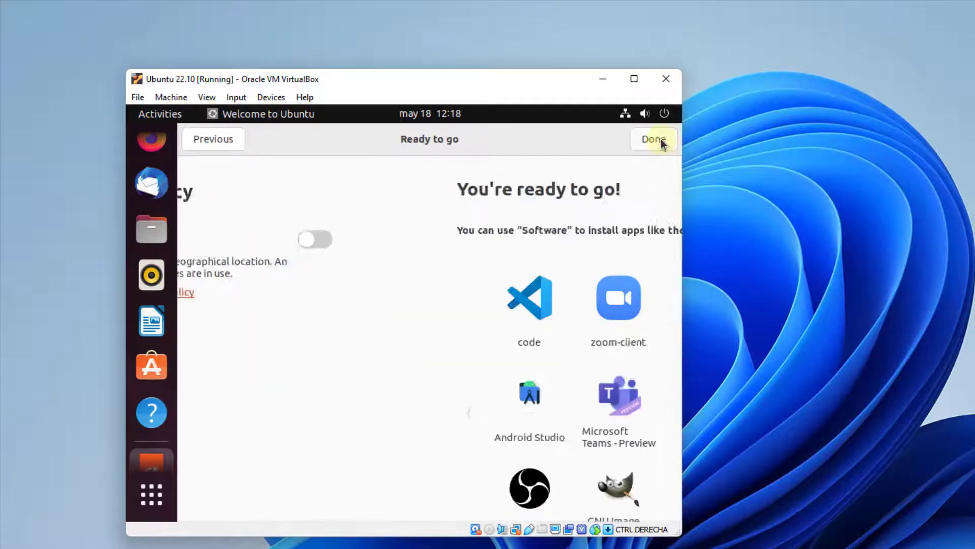
{"action": "left_click", "coordinate": [662, 144]}
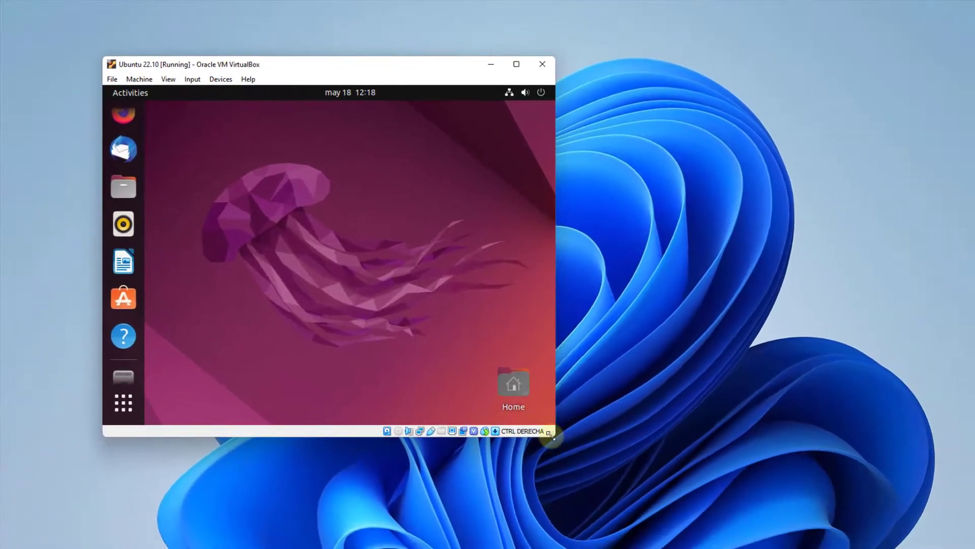
Enlarge the virtual machine window so it covers most of the host desktop.
{"action": "left_click_drag", "start_coordinate": [681, 535], "coordinate": [804, 548]}
{"action": "left_click_drag", "start_coordinate": [655, 470], "coordinate": [893, 541]}
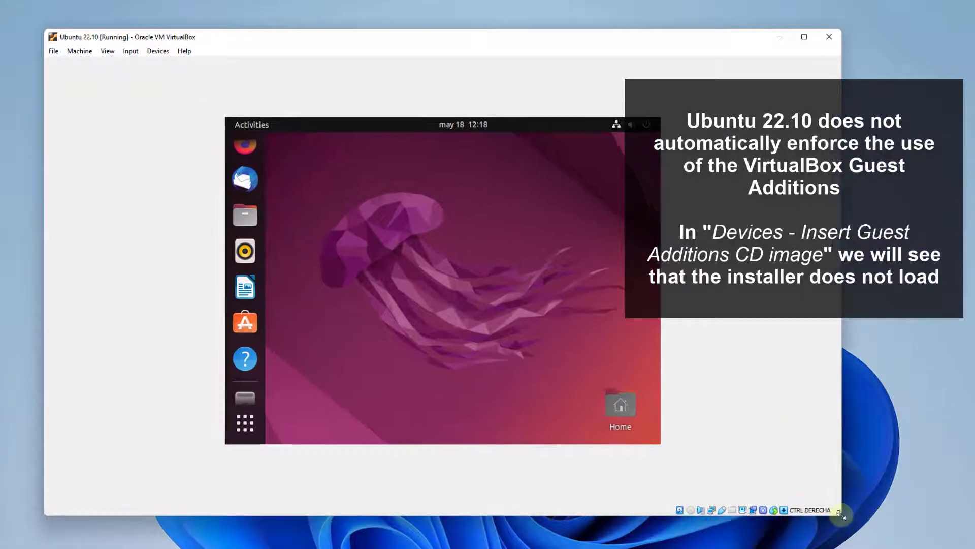
{"action": "left_click_drag", "start_coordinate": [833, 513], "coordinate": [843, 515]}
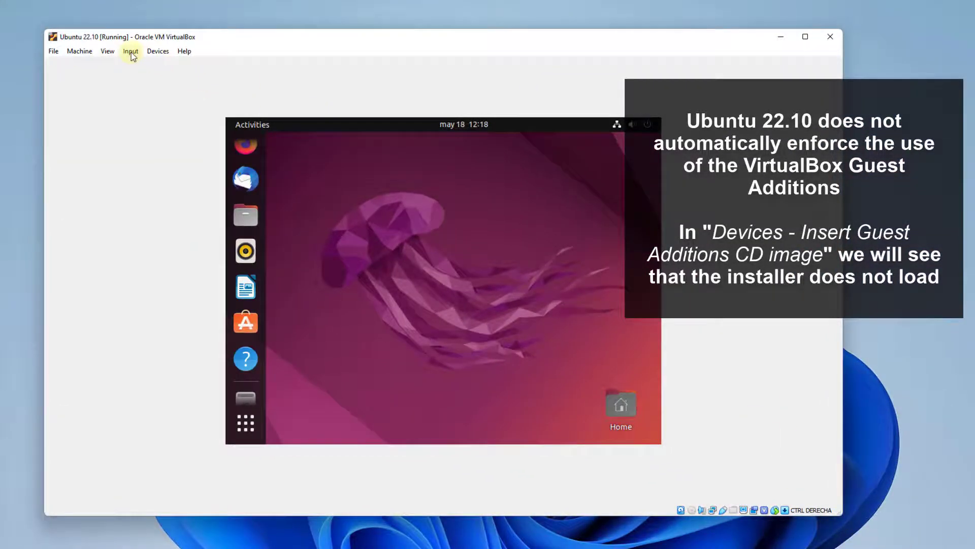
Insert the Guest Additions CD image into the virtual machine.
{"action": "left_click", "coordinate": [158, 51]}
{"action": "left_click", "coordinate": [200, 167]}
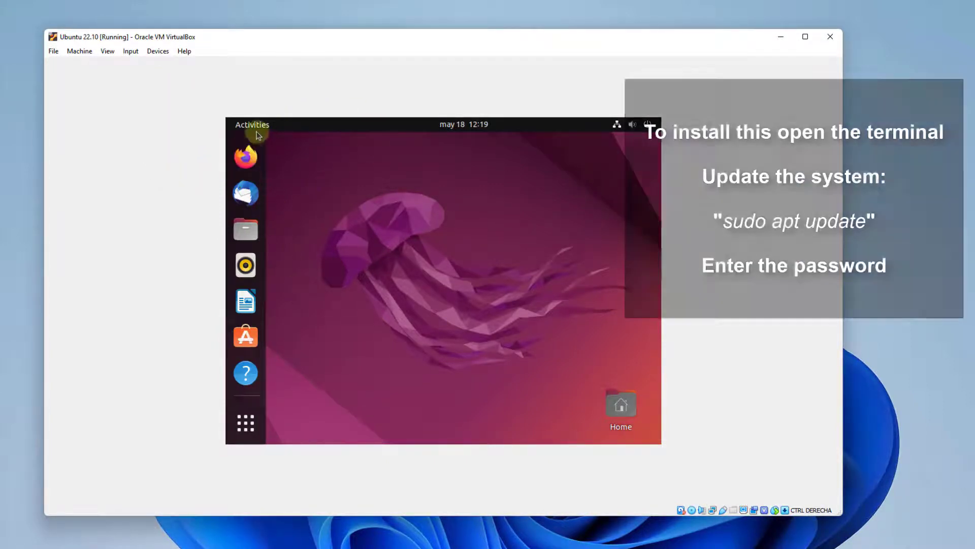
Open a terminal in Ubuntu and run sudo apt update, authenticating with the account password.
{"action": "left_click", "coordinate": [252, 125]}
{"action": "type", "text": "terminal"}
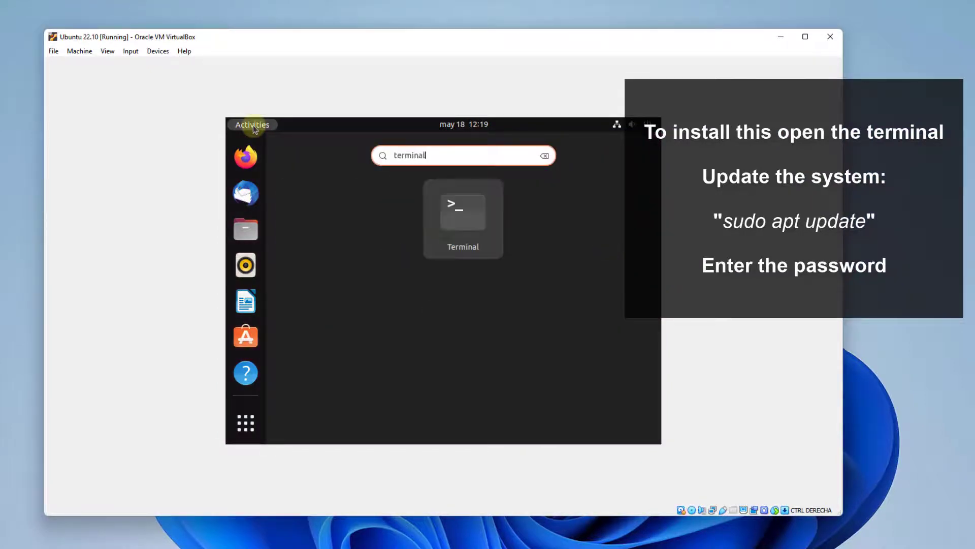
{"action": "left_click", "coordinate": [464, 214]}
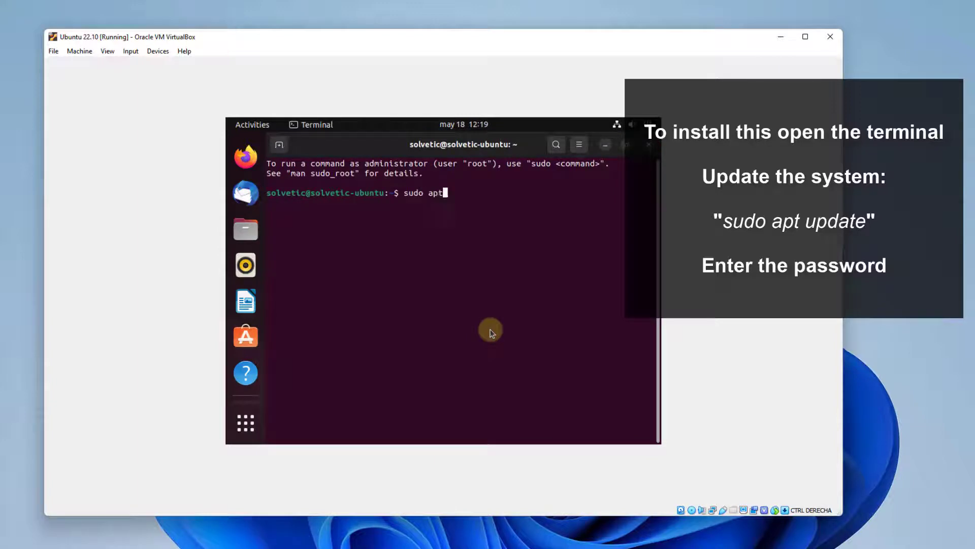
{"action": "key", "text": "Return"}
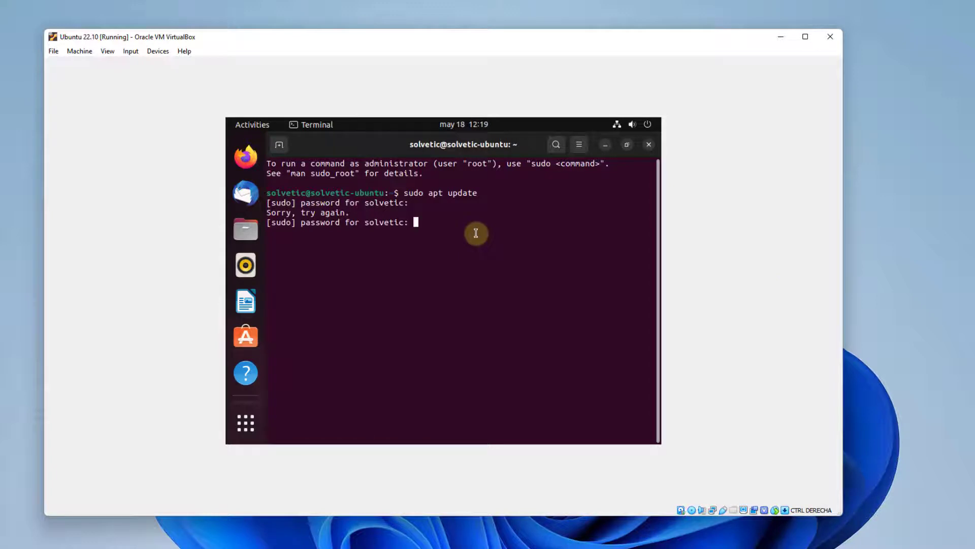
{"action": "key", "text": "Return"}
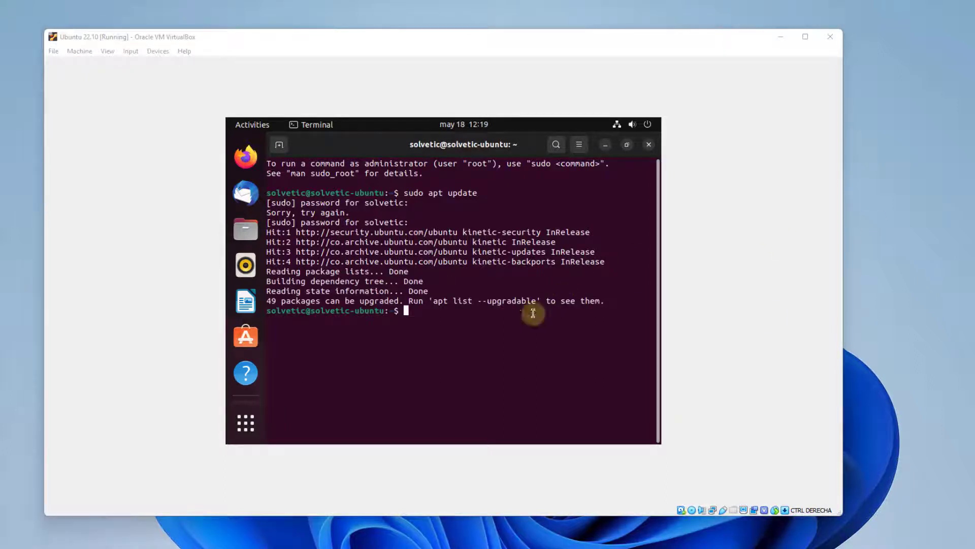
Clear the terminal output with the clear command.
{"action": "left_click", "coordinate": [493, 348]}
{"action": "type", "text": "clear"}
{"action": "key", "text": "Return"}
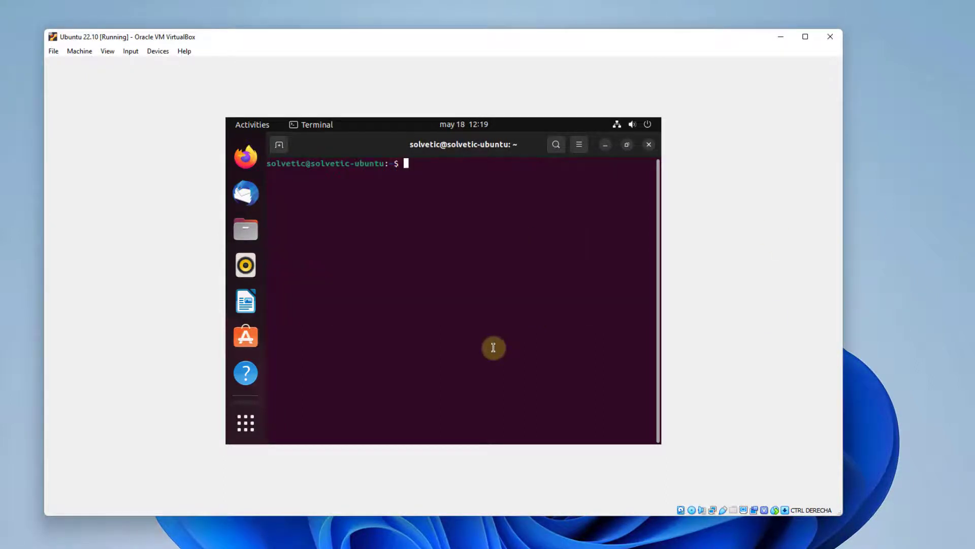
Enter sudo apt install build-essential at the terminal prompt without running it, dismissing the Software Updater dialog.
{"action": "type", "text": "sudo ap"}
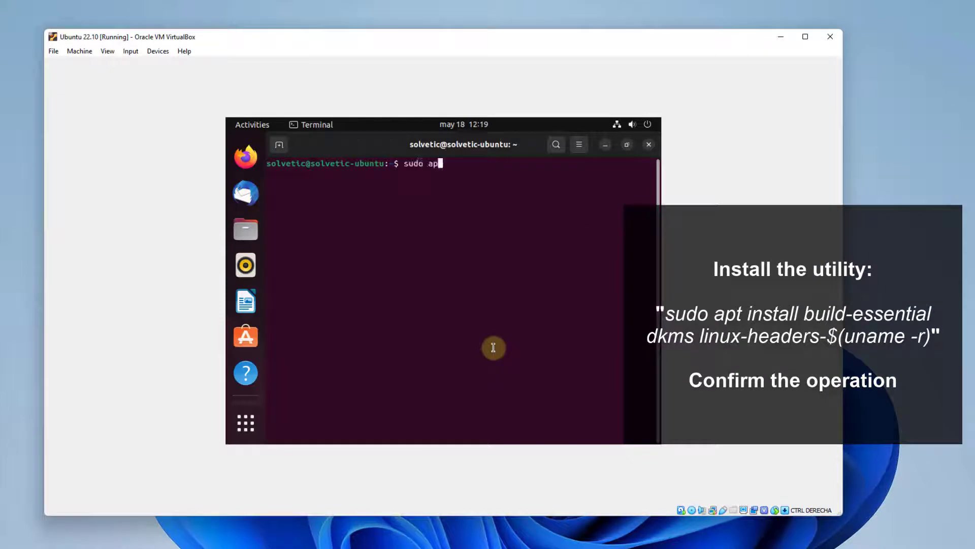
{"action": "type", "text": "t insta;;"}
{"action": "key", "text": "BackSpace"}
{"action": "type", "text": "build-essential"}
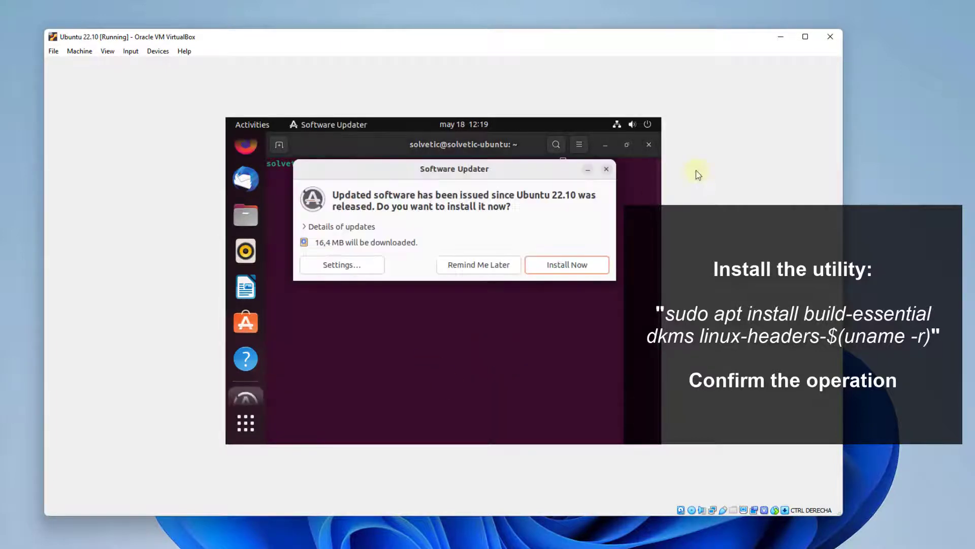
{"action": "left_click", "coordinate": [606, 168]}
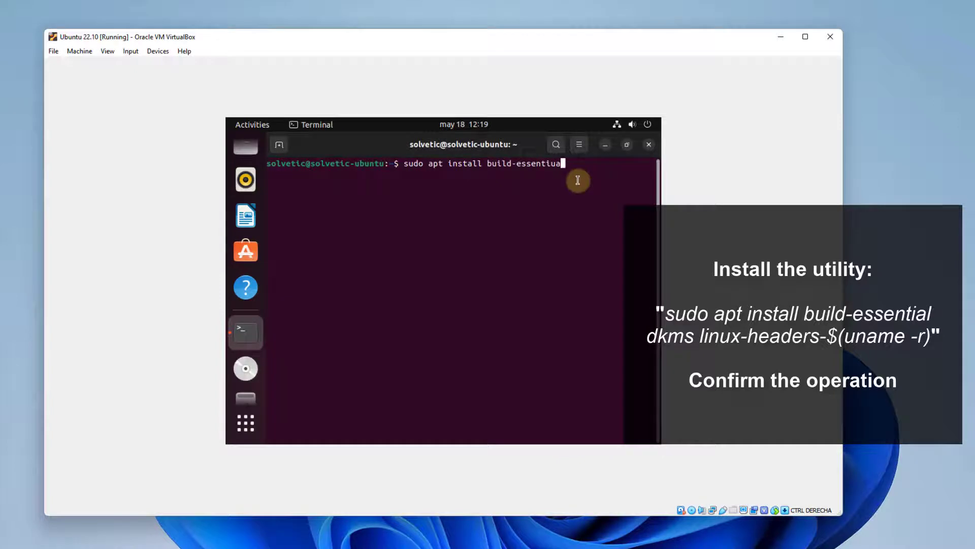
{"action": "key", "text": "BackSpace"}
{"action": "key", "text": "BackSpace"}
{"action": "type", "text": "al"}
Add dkms linux-headers-$(uname -r) to the install command, run it and confirm the package installation with y.
{"action": "type", "text": " dkms liunux"}
{"action": "key", "text": "BackSpace"}
{"action": "key", "text": "BackSpace"}
{"action": "key", "text": "BackSpace"}
{"action": "key", "text": "BackSpace"}
{"action": "key", "text": "BackSpace"}
{"action": "type", "text": "inux-headers-$("}
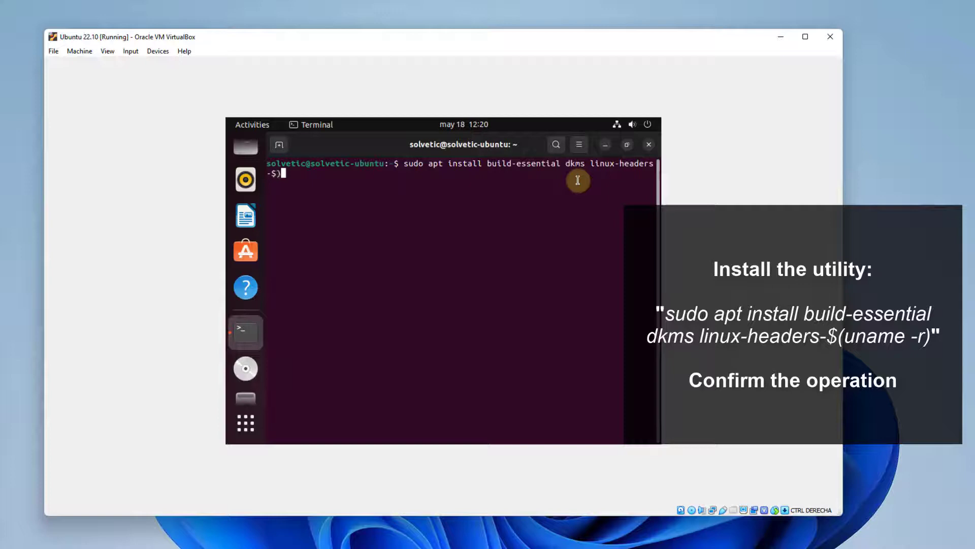
{"action": "key", "text": "BackSpace"}
{"action": "type", "text": "("}
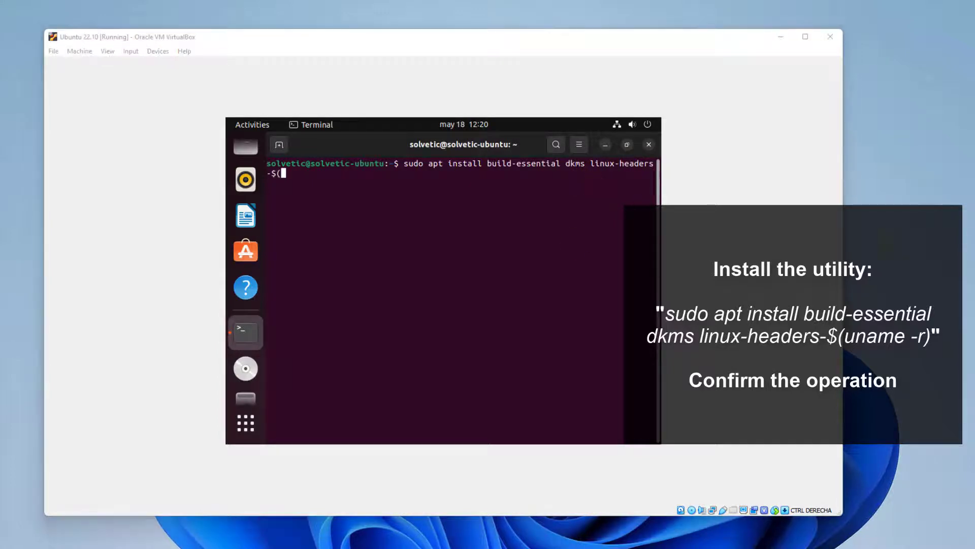
{"action": "type", "text": "uname -r)"}
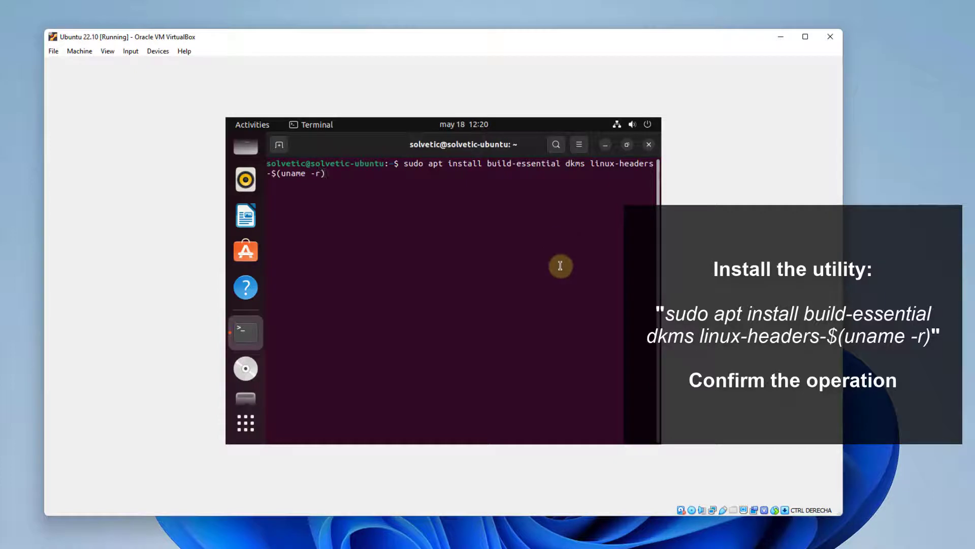
{"action": "key", "text": "Return"}
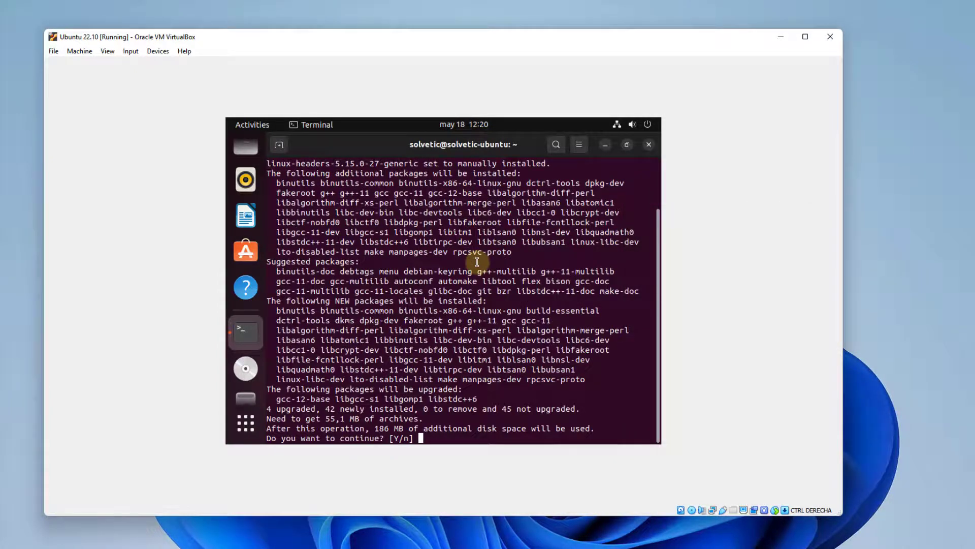
{"action": "type", "text": "y"}
{"action": "key", "text": "Return"}
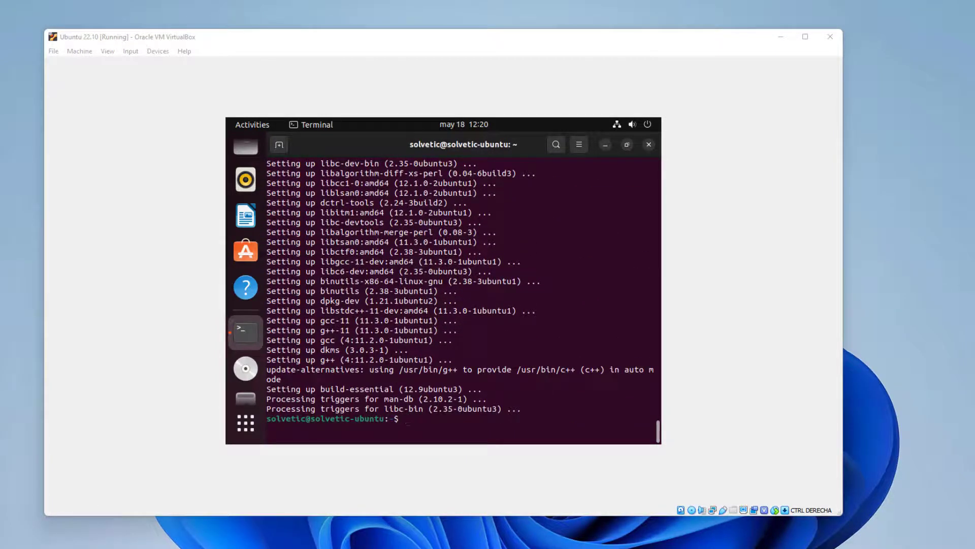
Clear the terminal and create the CD mount directory with sudo mkdir -p /mnt/cdrom.
{"action": "left_click", "coordinate": [603, 412]}
{"action": "type", "text": "clear"}
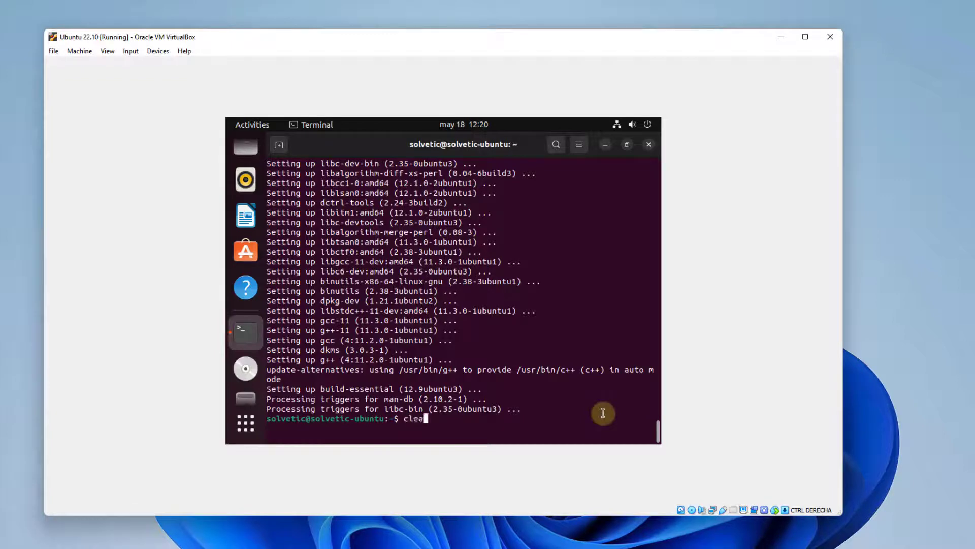
{"action": "key", "text": "Return"}
{"action": "type", "text": "sudo mkdir "}
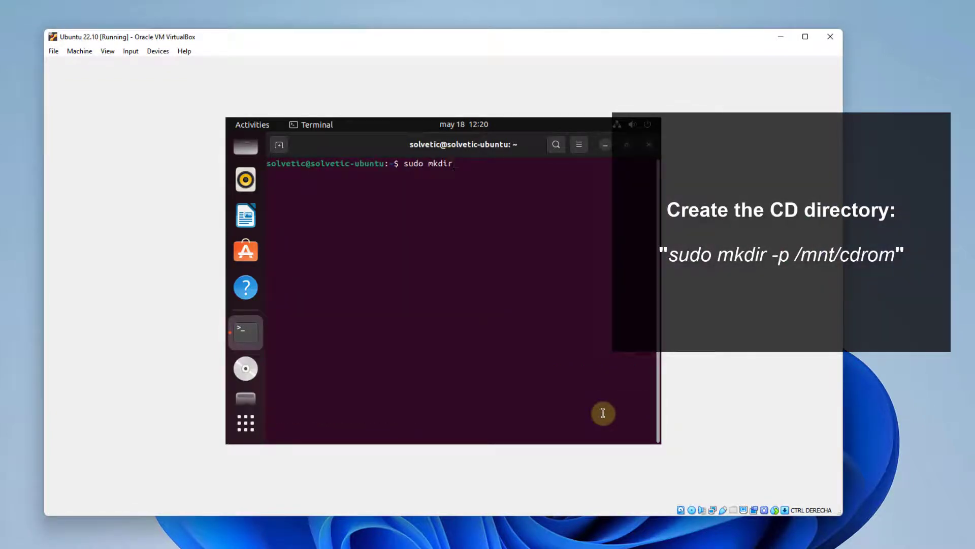
{"action": "type", "text": "-p /mnt/cdrom"}
{"action": "key", "text": "Return"}
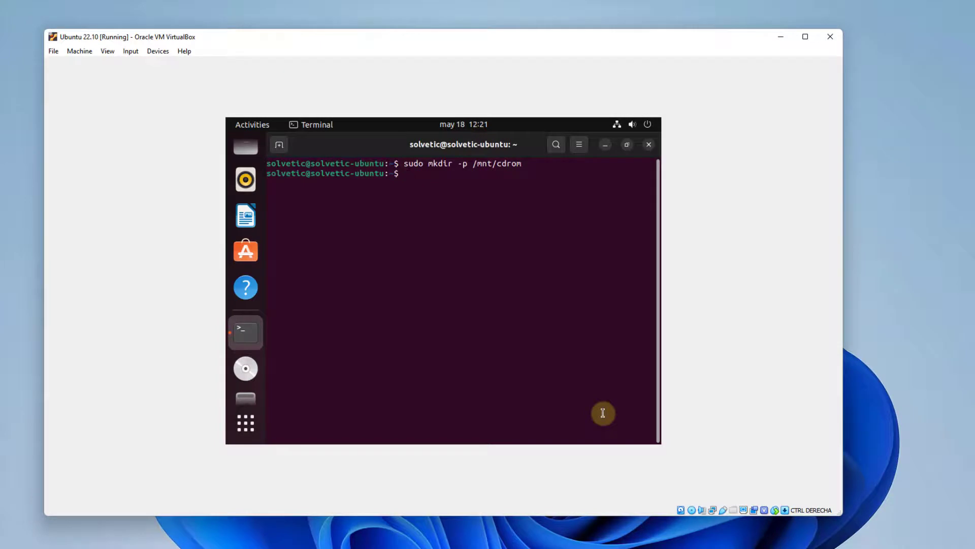
Mount the Guest Additions CD with sudo mount /dev/cdrom /mnt/cdrom.
{"action": "type", "text": "sudo "}
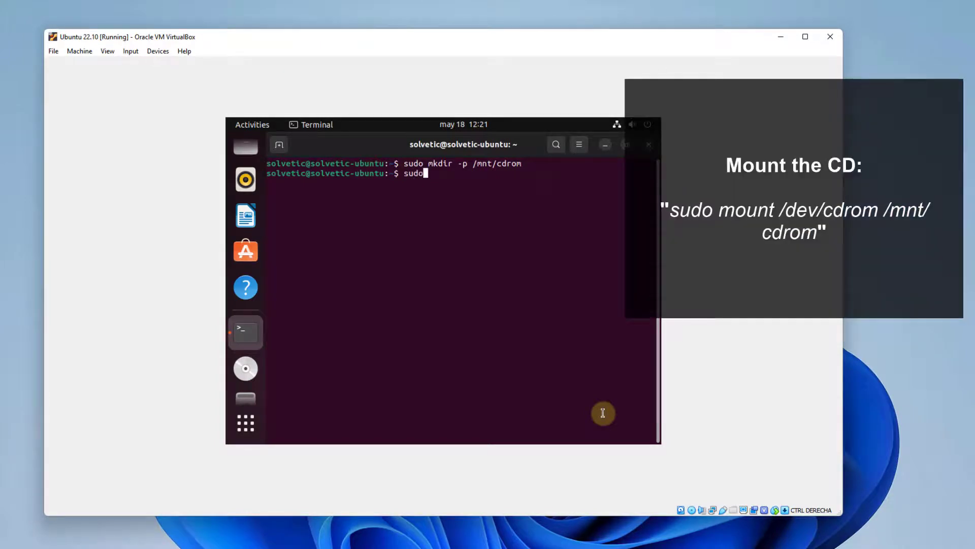
{"action": "type", "text": "mount /dev "}
{"action": "type", "text": "cdro"}
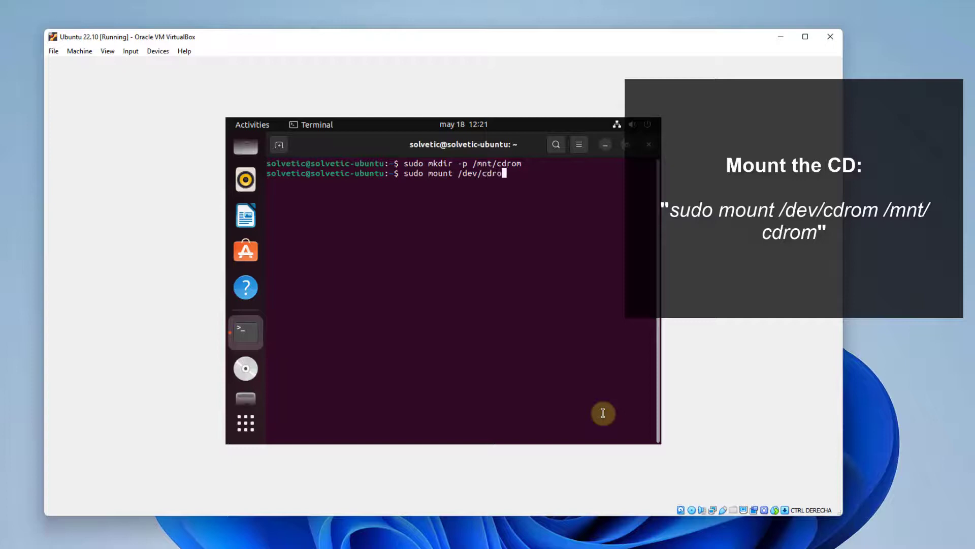
{"action": "type", "text": "m /mnt/c"}
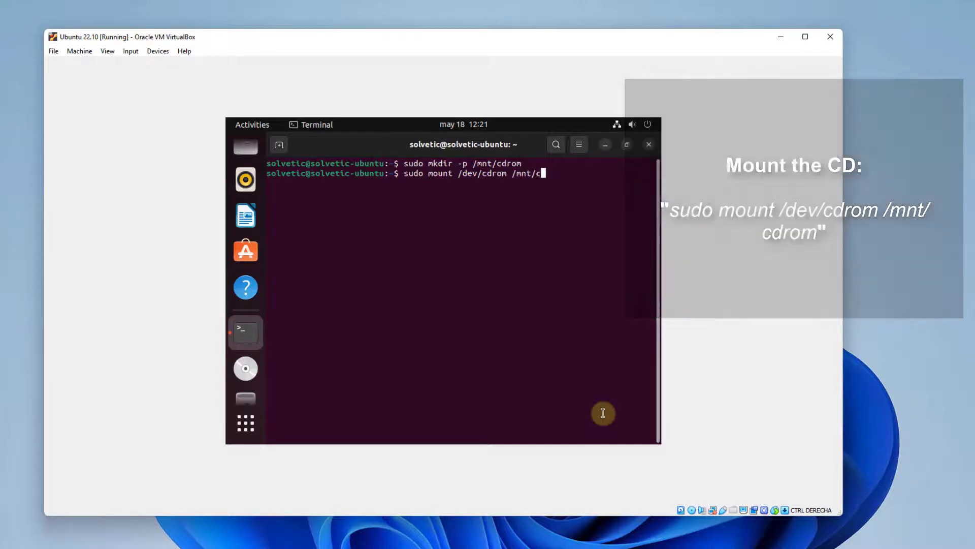
{"action": "type", "text": "drom"}
{"action": "key", "text": "Return"}
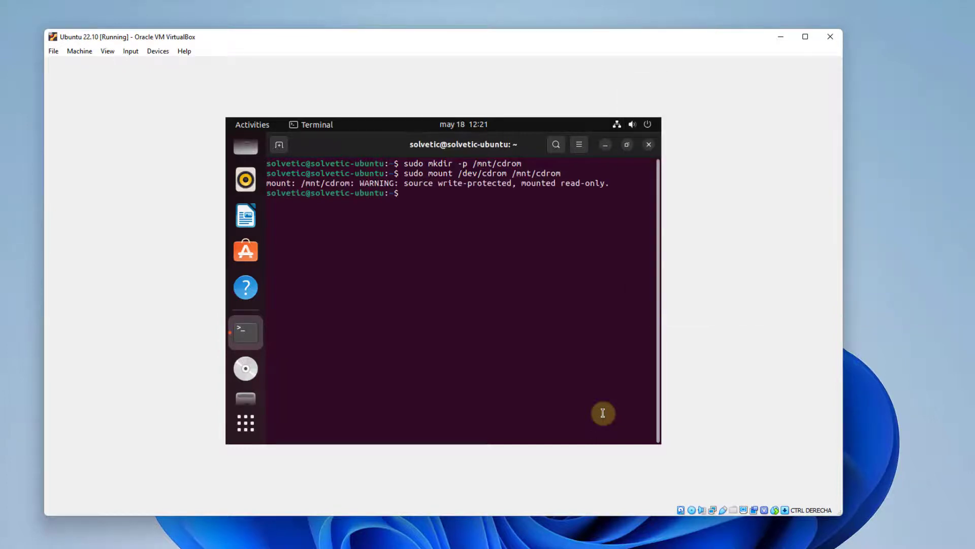
Clear the terminal, change to the /mnt/cdrom directory and list its contents with ls.
{"action": "type", "text": "clear"}
{"action": "key", "text": "Return"}
{"action": "type", "text": "cd /"}
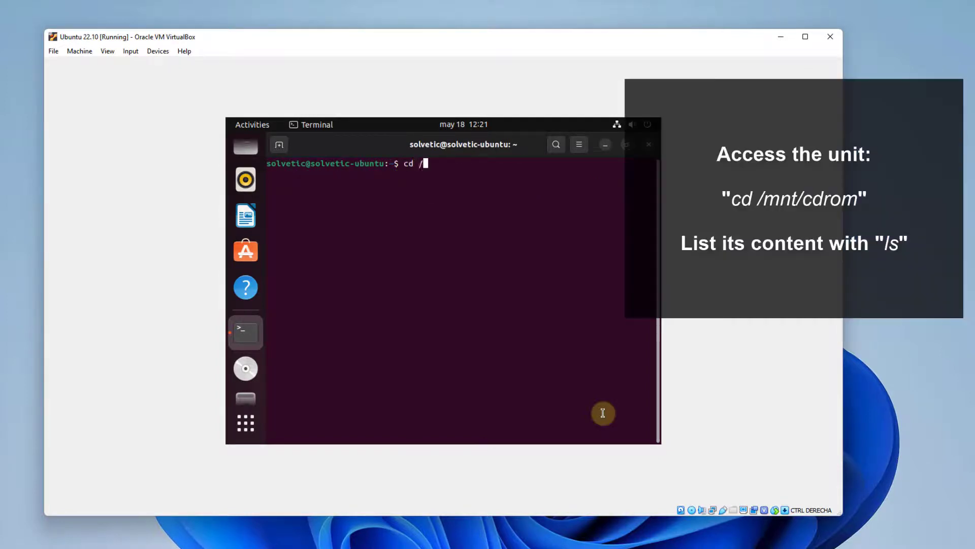
{"action": "type", "text": "mnt/cdrom"}
{"action": "key", "text": "Return"}
{"action": "key", "text": "Return"}
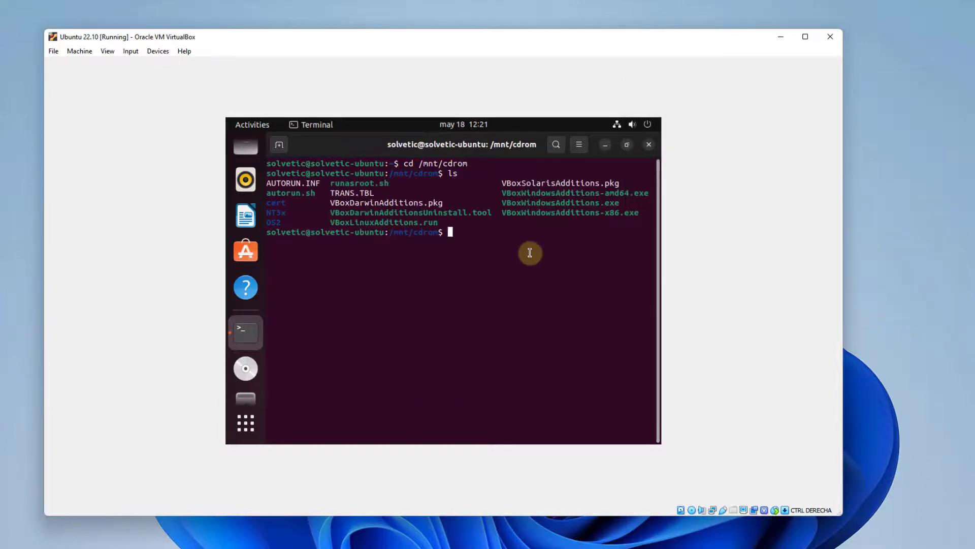
Clear the terminal and run the Guest Additions installer with sudo sh ./VBoxLinuxAdditions.run.
{"action": "type", "text": "clear"}
{"action": "key", "text": "Return"}
{"action": "type", "text": "sudo"}
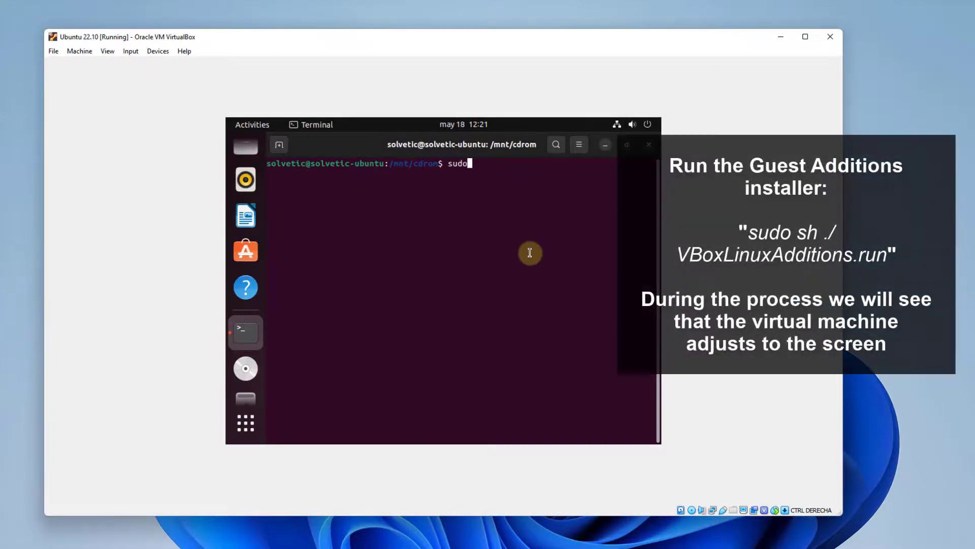
{"action": "type", "text": " sh ./VBoxLinuxAd"}
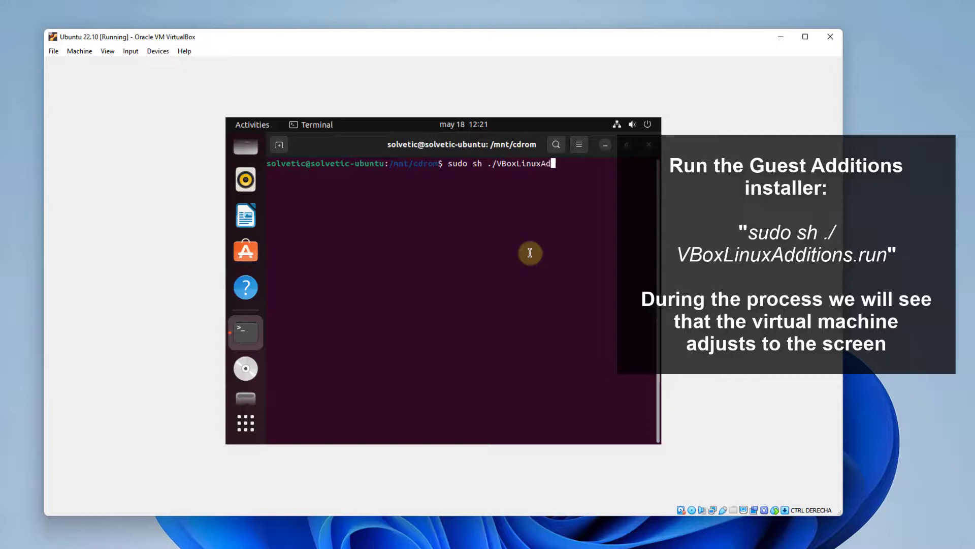
{"action": "type", "text": "ditions.run"}
{"action": "key", "text": "Return"}
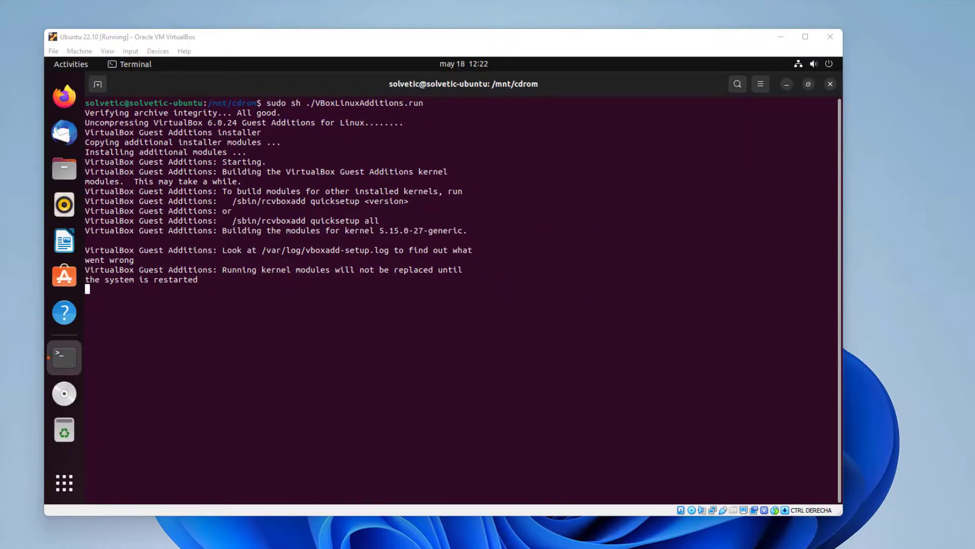
Close the Ubuntu terminal session with the exit command.
{"action": "left_click", "coordinate": [486, 335]}
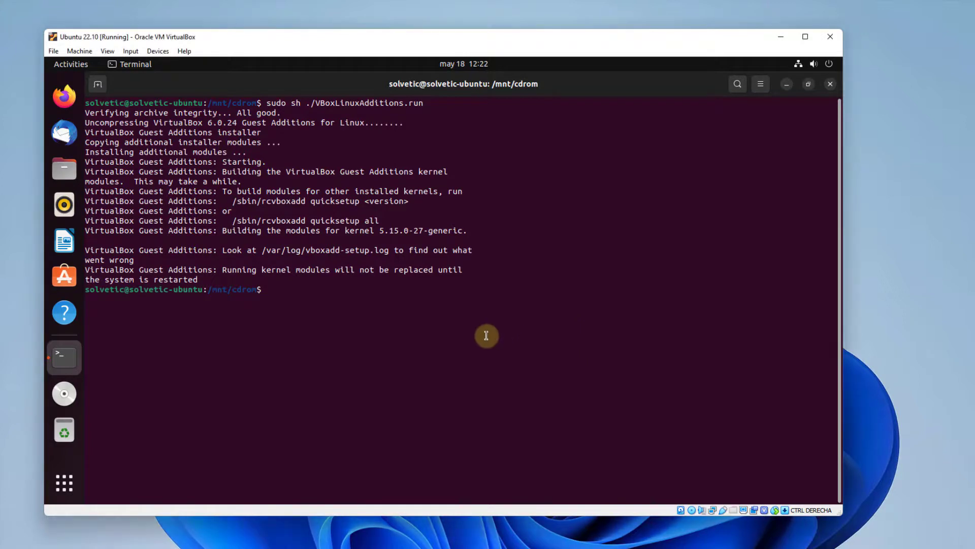
{"action": "type", "text": "exit"}
{"action": "key", "text": "Return"}
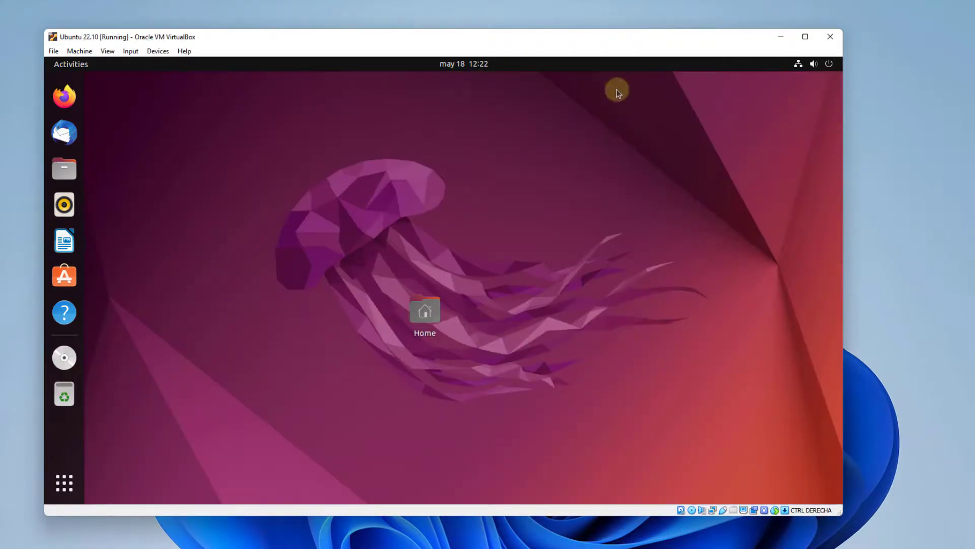
Search for and open the Ubuntu terminal, and check the system version with cat /etc/os-release.
{"action": "left_click", "coordinate": [81, 64]}
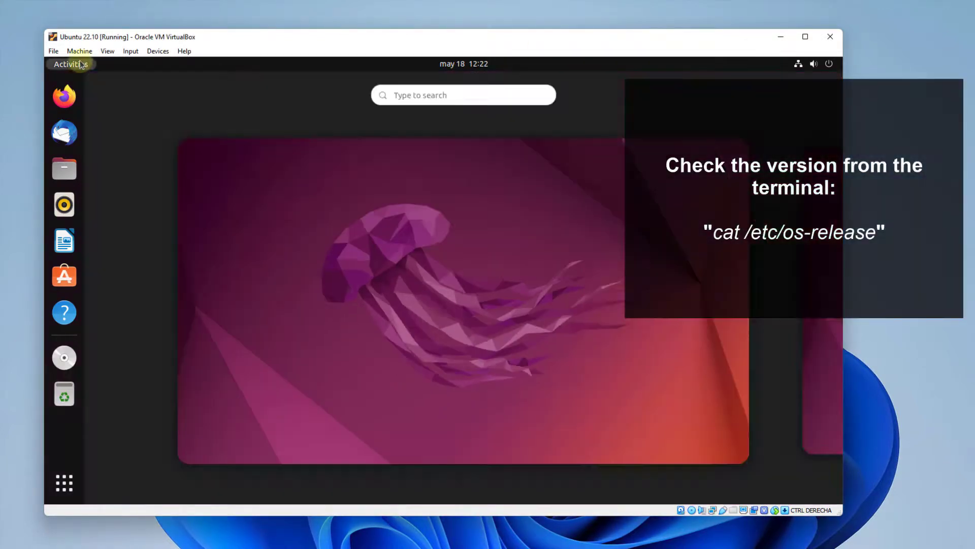
{"action": "type", "text": "termi"}
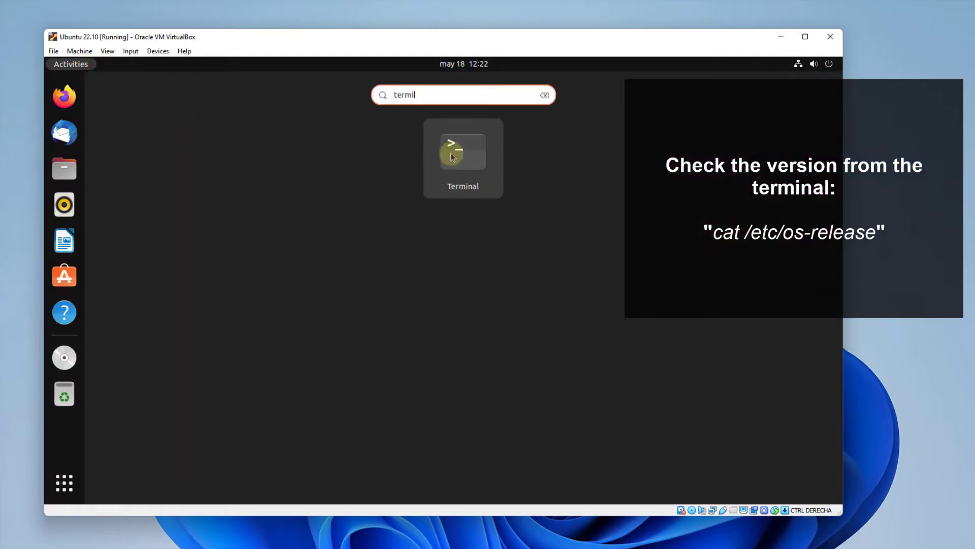
{"action": "key", "text": "Return"}
{"action": "type", "text": "c"}
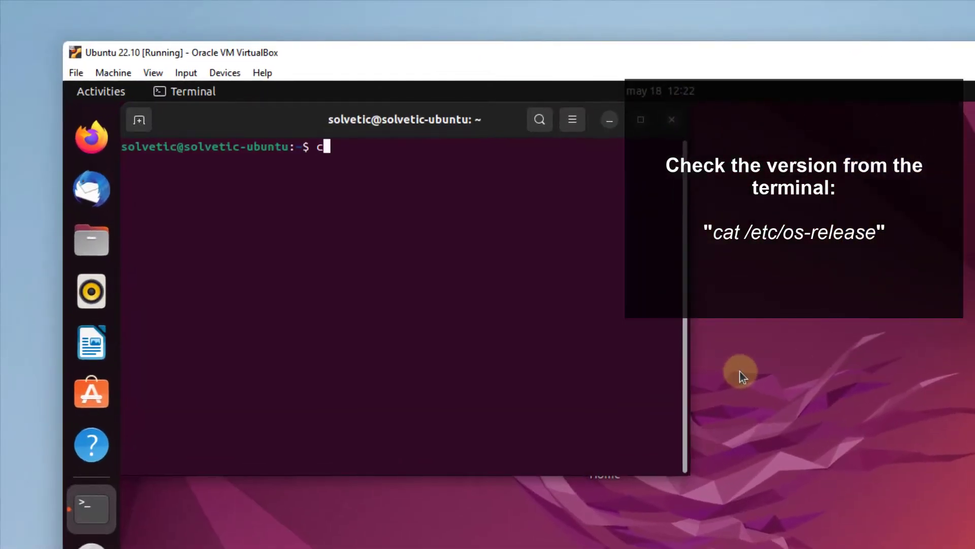
{"action": "type", "text": "at /etc/os-release"}
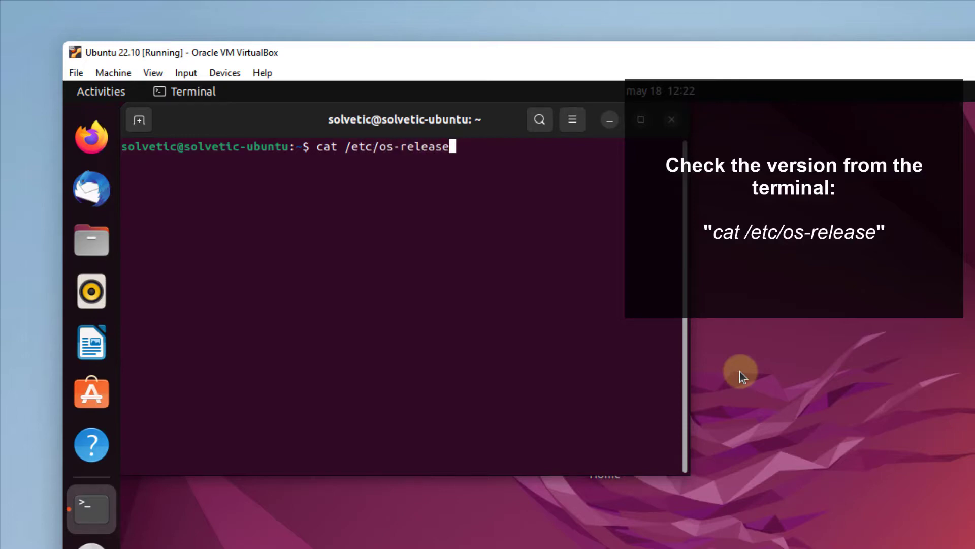
{"action": "key", "text": "Return"}
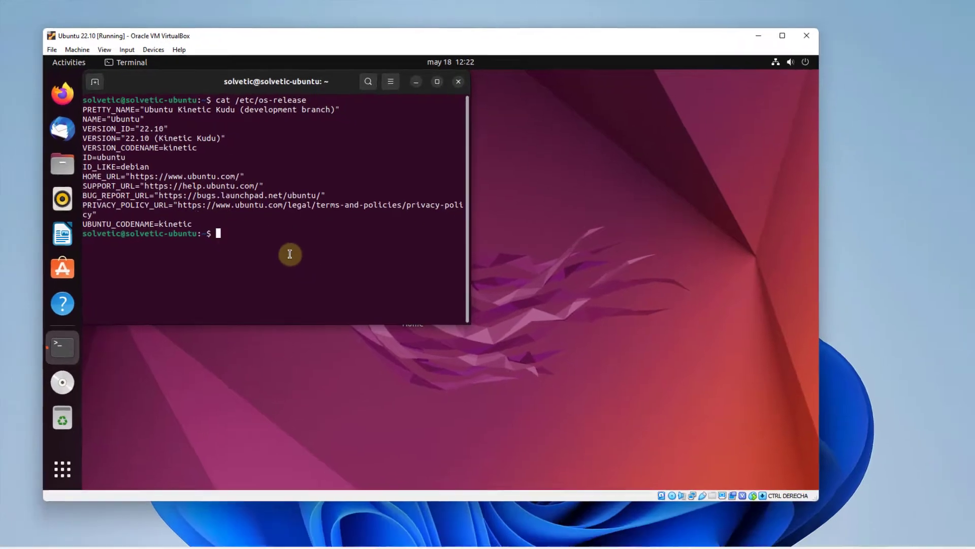
Exit the terminal session and minimize the virtual machine window to the host desktop.
{"action": "type", "text": "exit"}
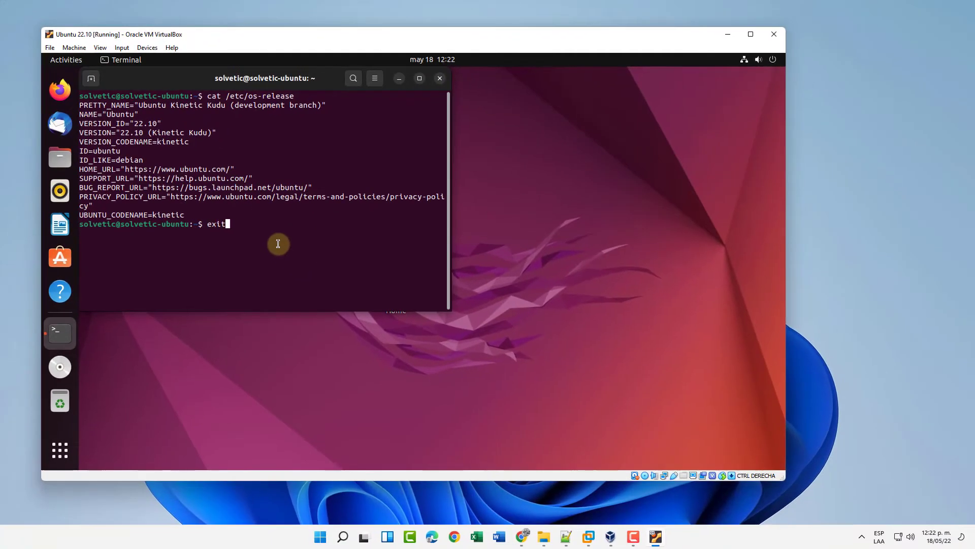
{"action": "key", "text": "Return"}
{"action": "left_click", "coordinate": [727, 34]}
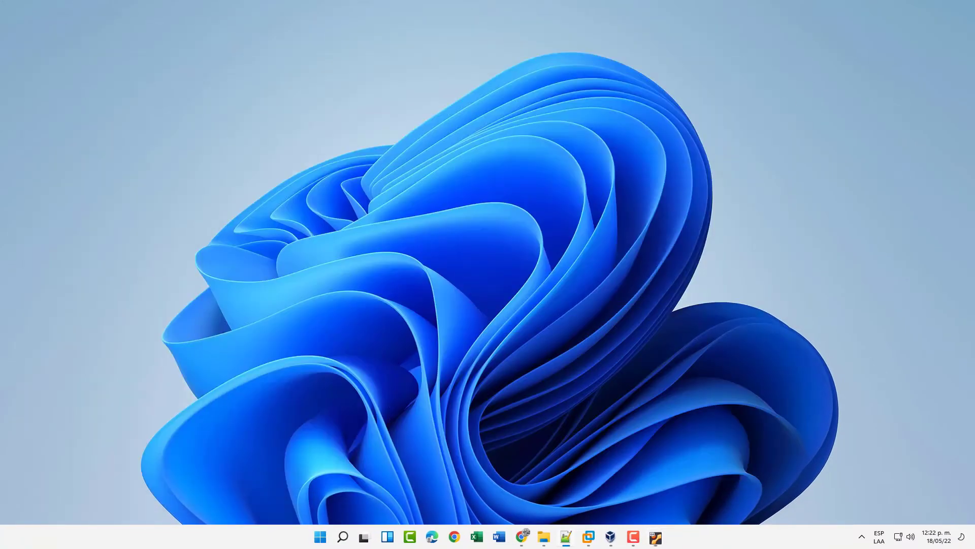